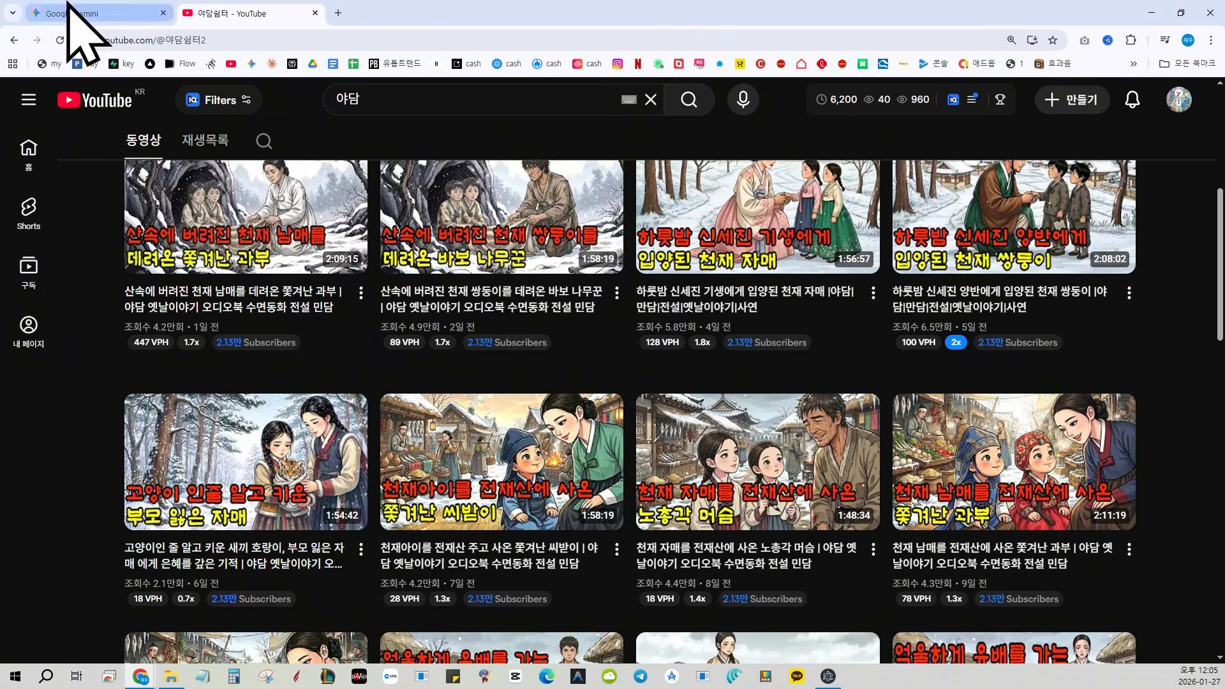
Switch to Gemini, attach the copied channel screenshot and send "야담 을 하고싶은데 주제리스트좀 뽑아줄래?50개정도"
click(70, 14)
key(ctrl+v)
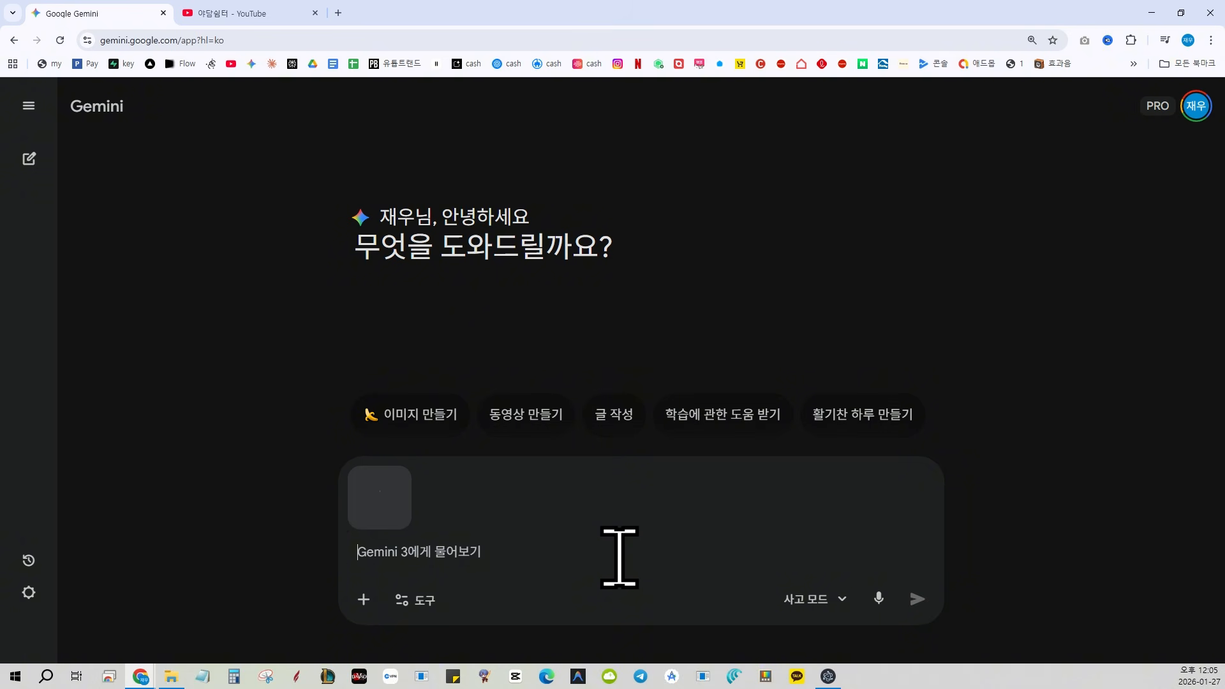
text(야담 을 하고)
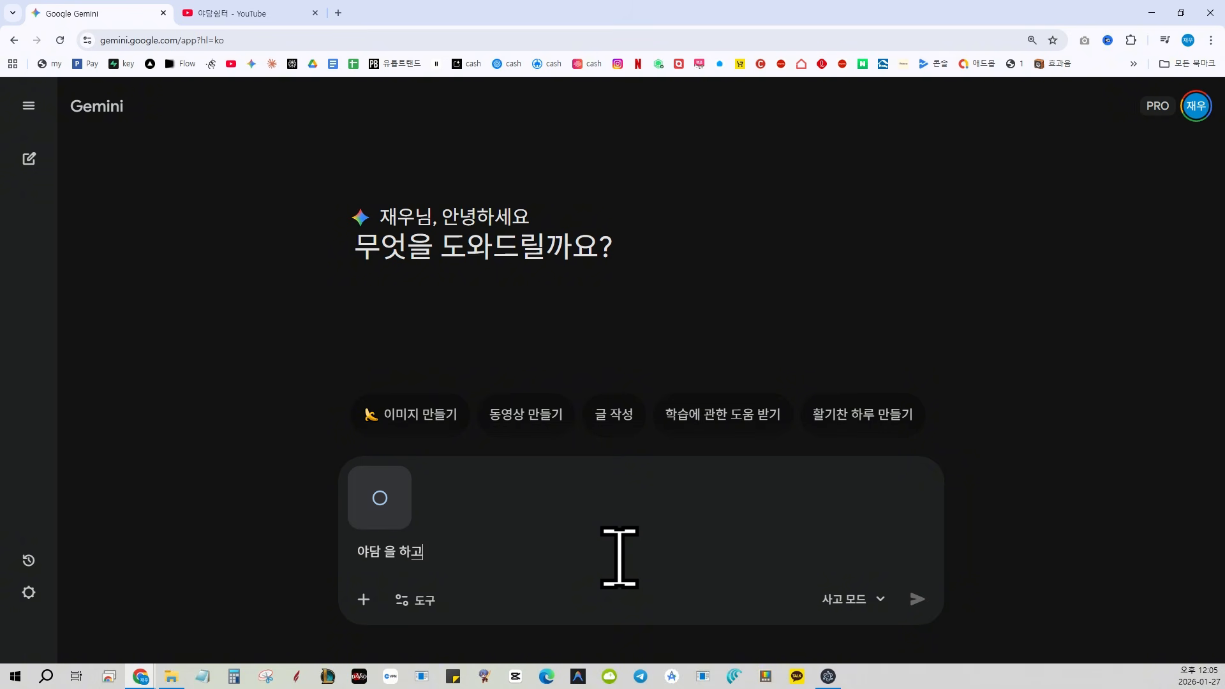
text(싶은)
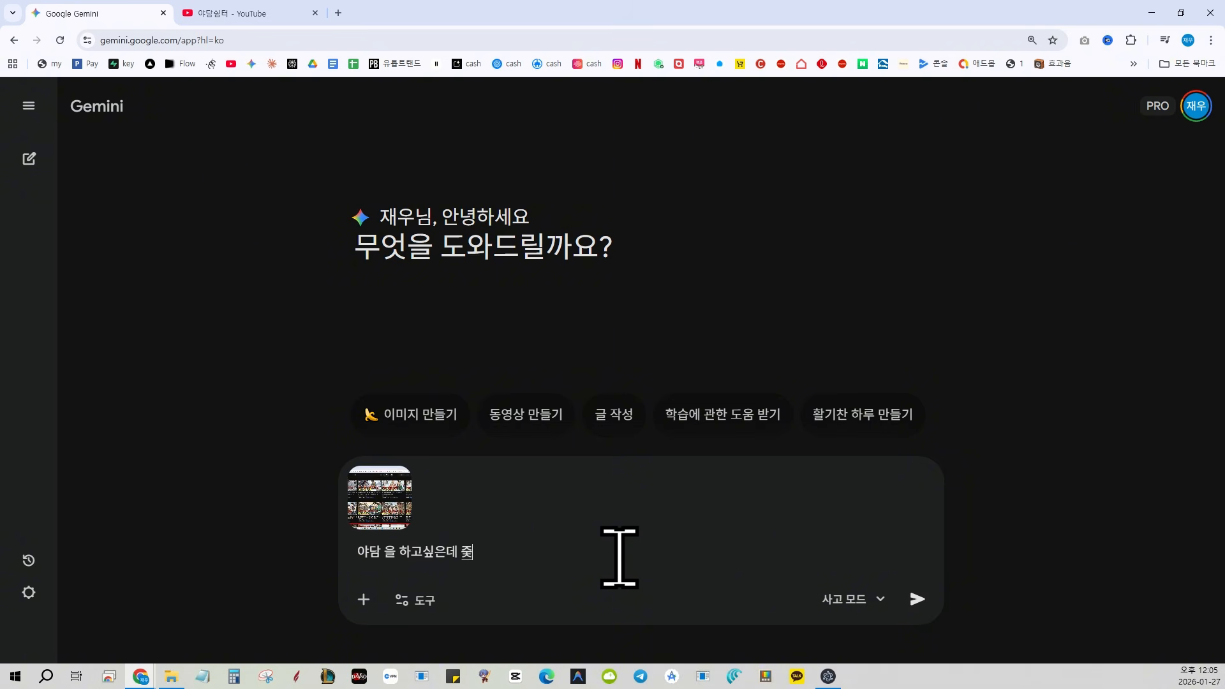
text(데 주제리)
text(스트좀 뽑아줄래?50개정도)
key(Return)
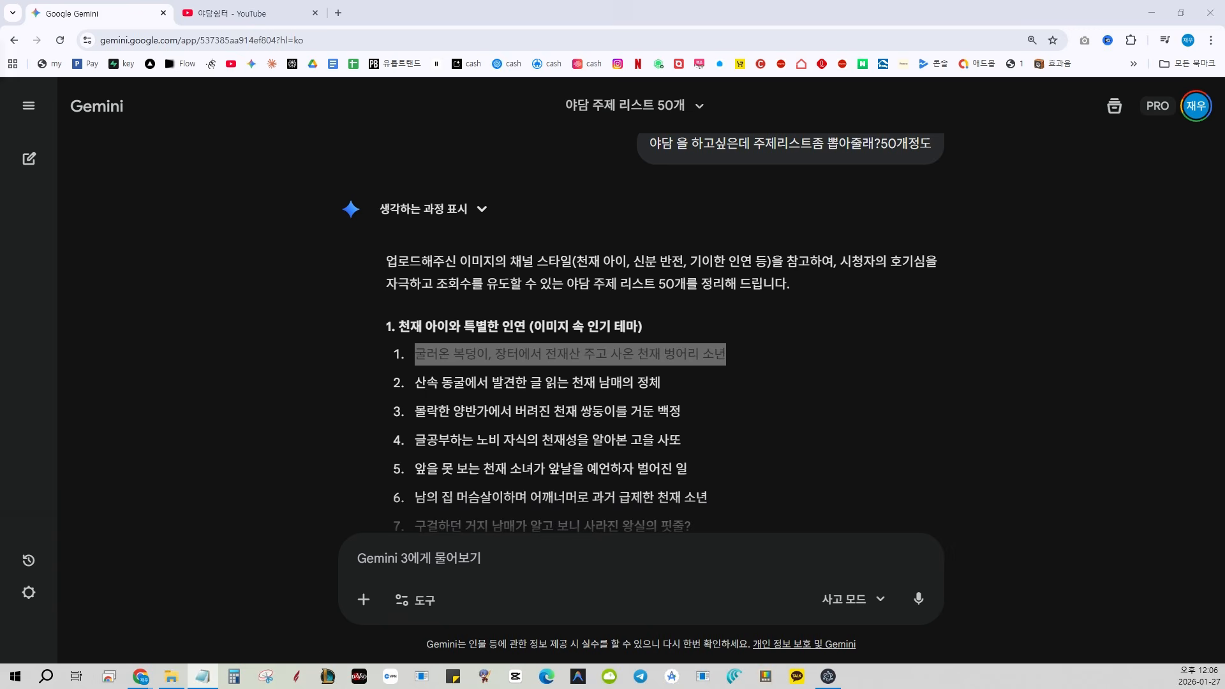
Copy the first suggested topic, "굴러온 복덩이, 장터에서 전재산 주고 사온 천재 벙어리 소년", into a blank Notepad document
drag(294, 58, 251, 49)
text(굴러온 복덩이, 장터에서 전재산 주고 사온 천재 벙어리 소년)
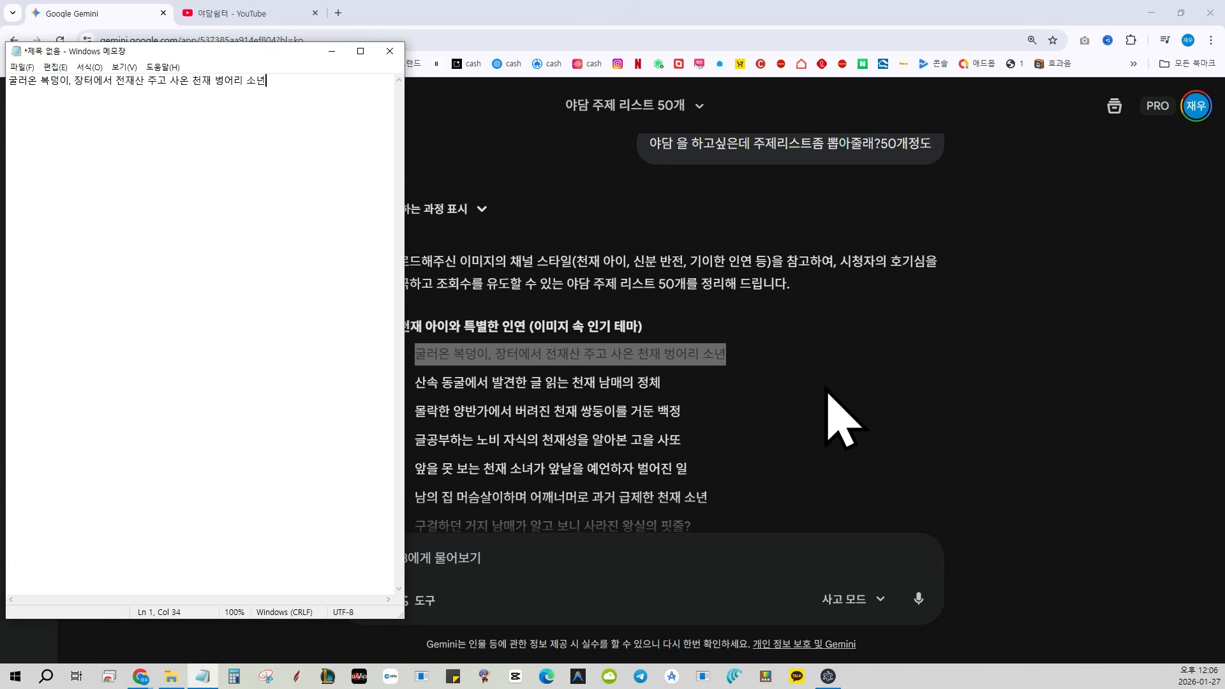
click(834, 411)
Copy the URL of YouTube's "산속에 버려진 천재 쌍둥이를 데려온 바보 나무꾼" video into Gemini's prompt with "여기 영상참고해서 같은지침을 받은것처럼 대본을 작성해줘 주제는:"
click(252, 14)
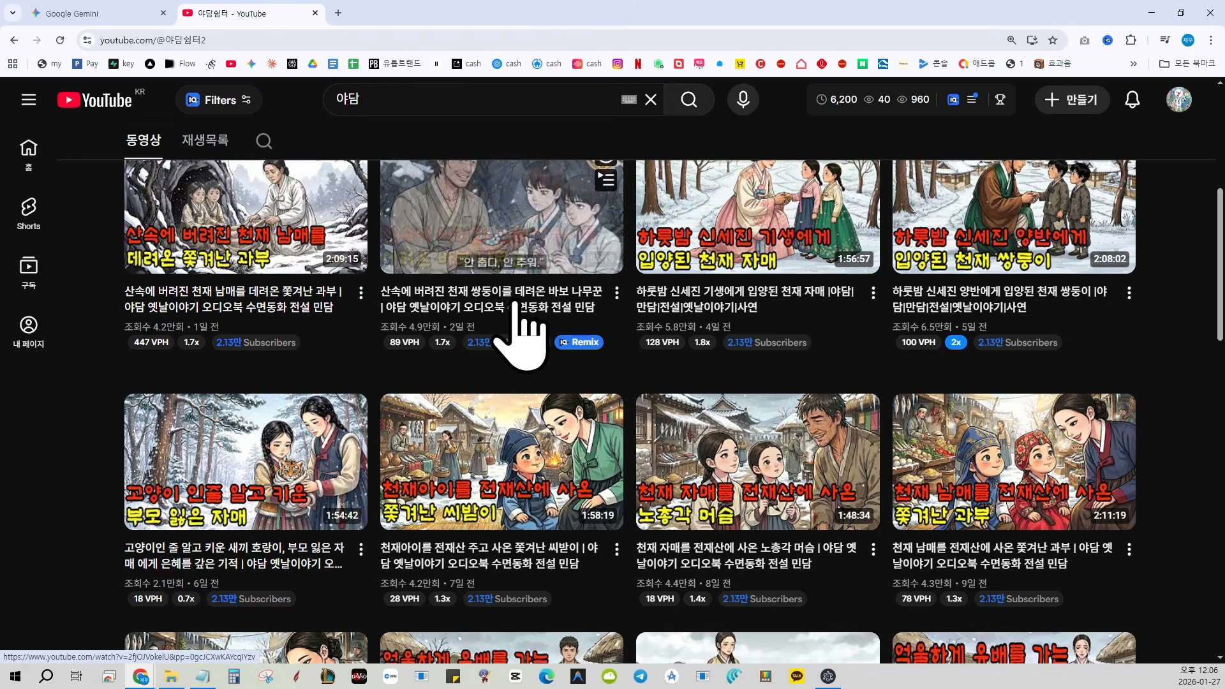
click(458, 299)
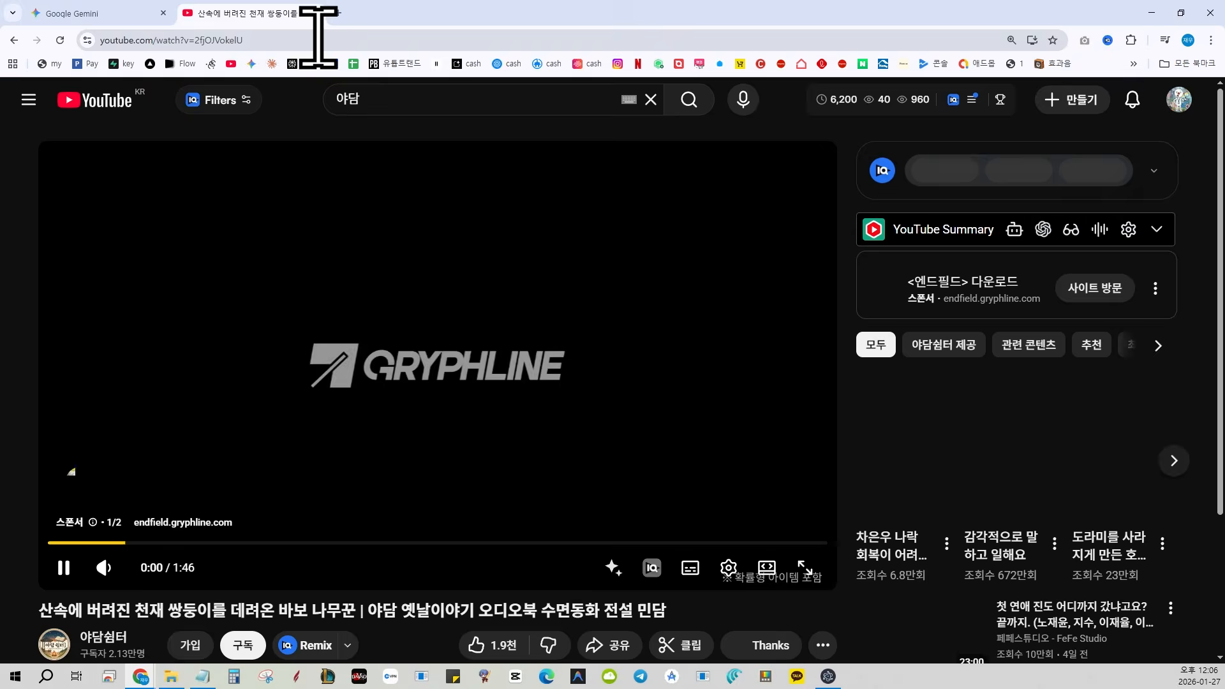
click(317, 39)
key(ctrl+c)
click(256, 257)
click(99, 14)
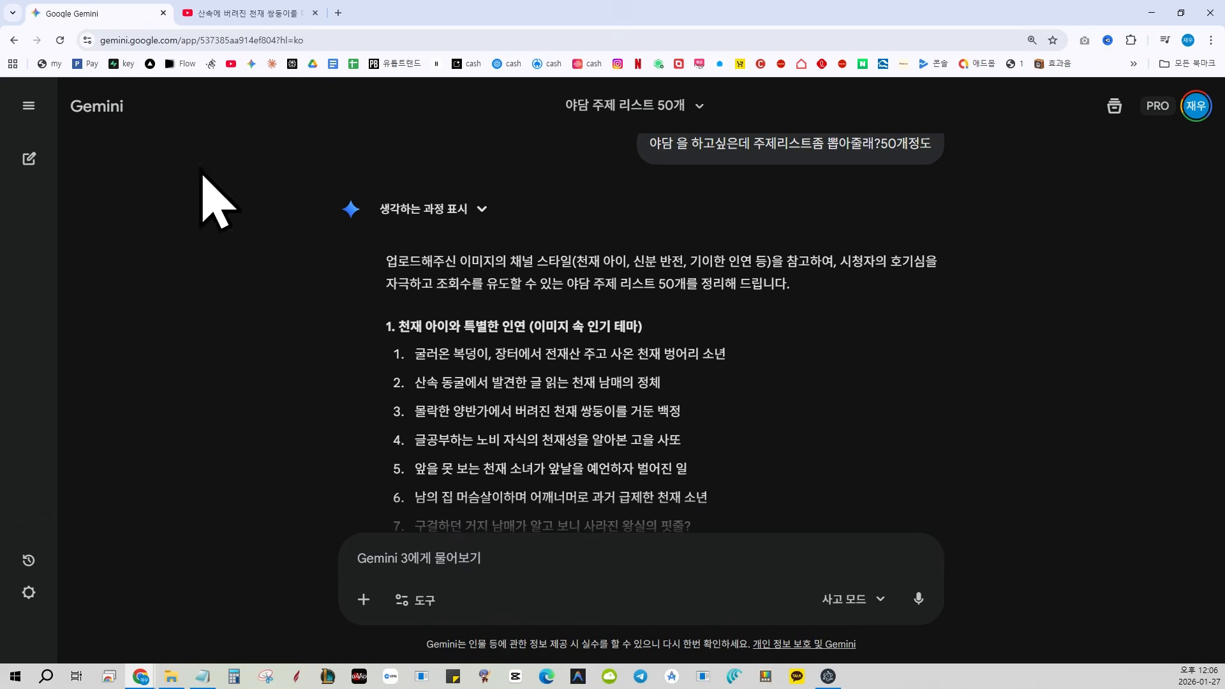
click(519, 563)
key(ctrl+v)
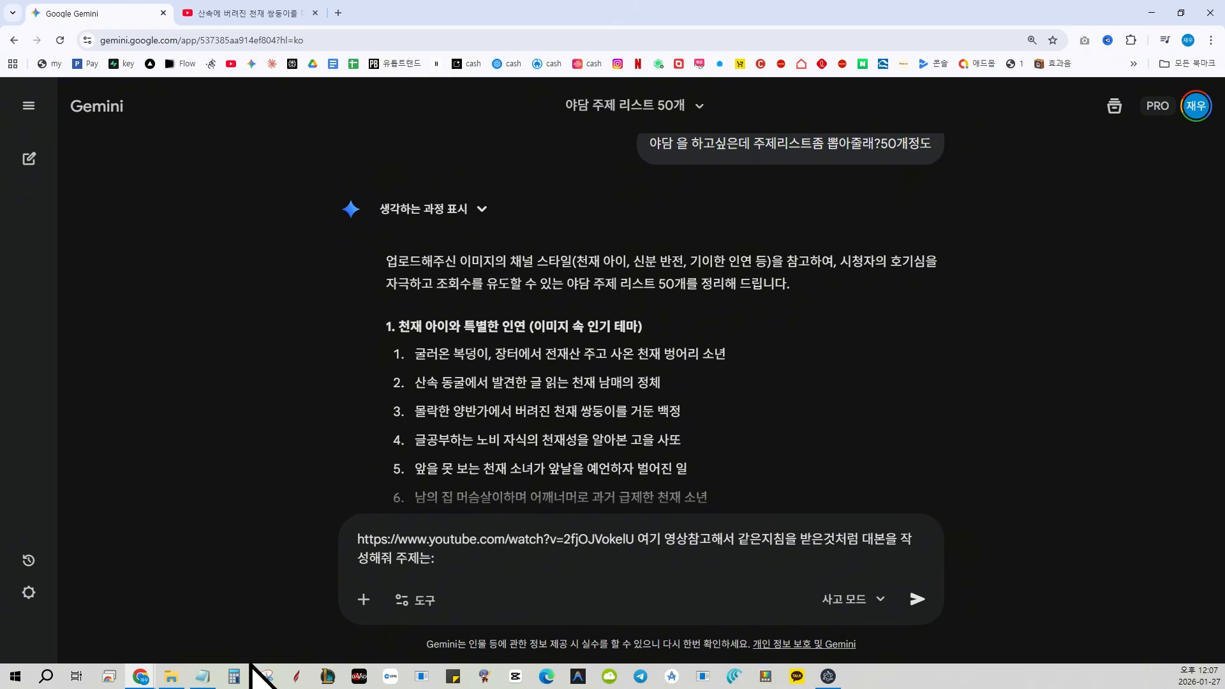
Copy the saved topic from Notepad to the end of the Gemini prompt and send the script request
click(211, 675)
key(ctrl+a)
key(ctrl+c)
click(716, 615)
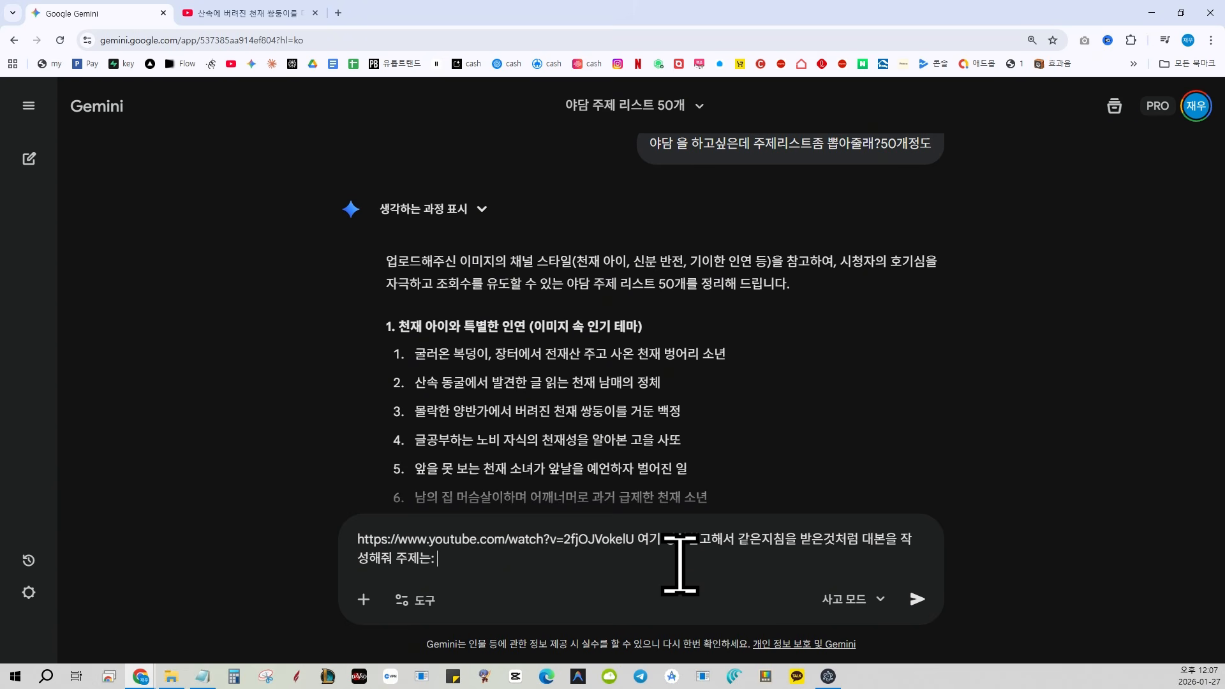
key(ctrl+v)
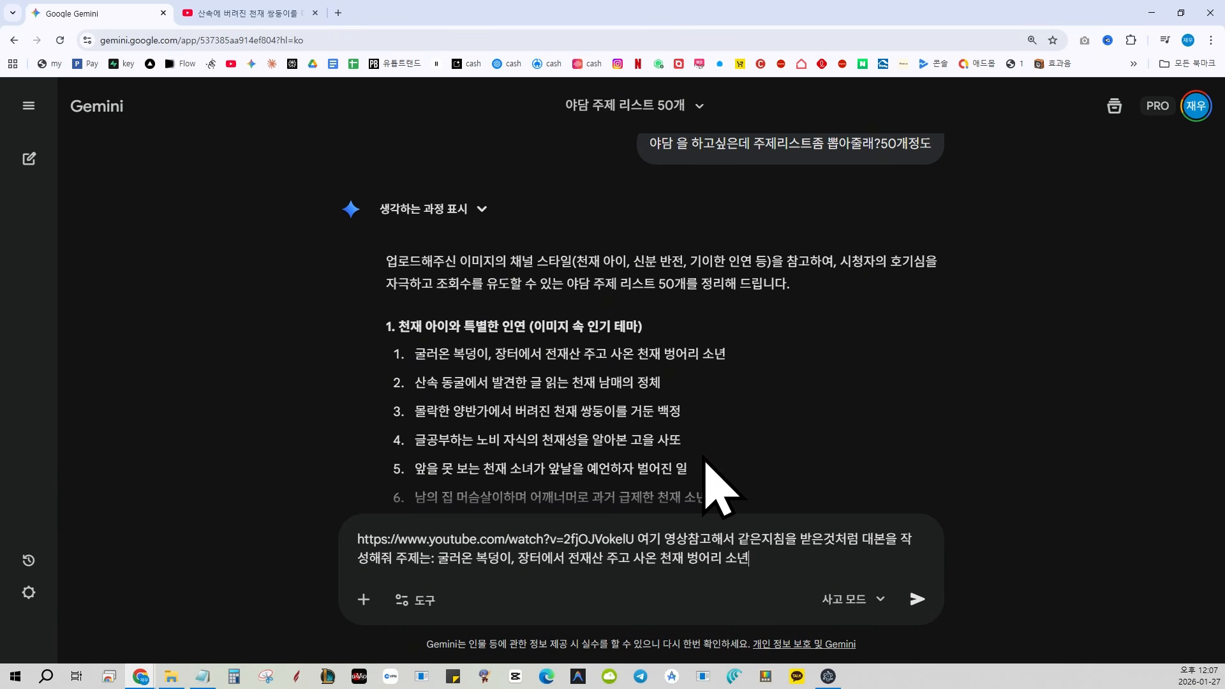
key(Return)
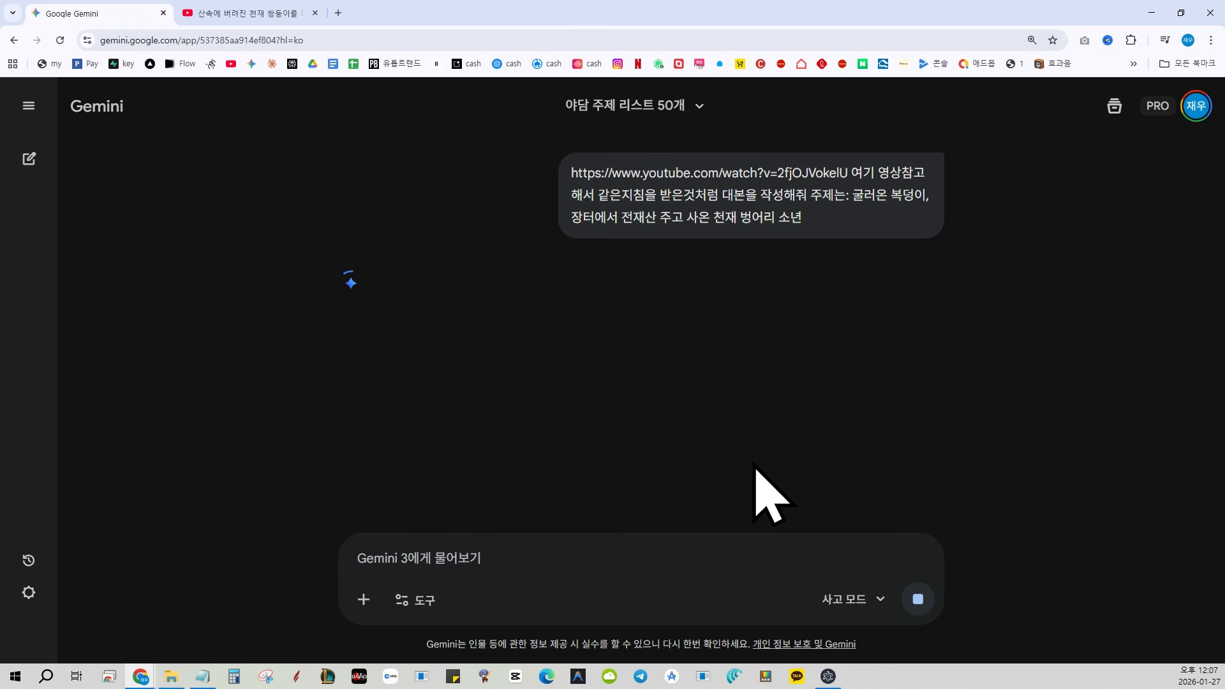
Ask Gemini to remake the script for two TTS voices, 나레이션 and one of its choice, at about 5,000 characters without timeline or subheadings
text(제목 없애줘. 5천자정도만 제작)
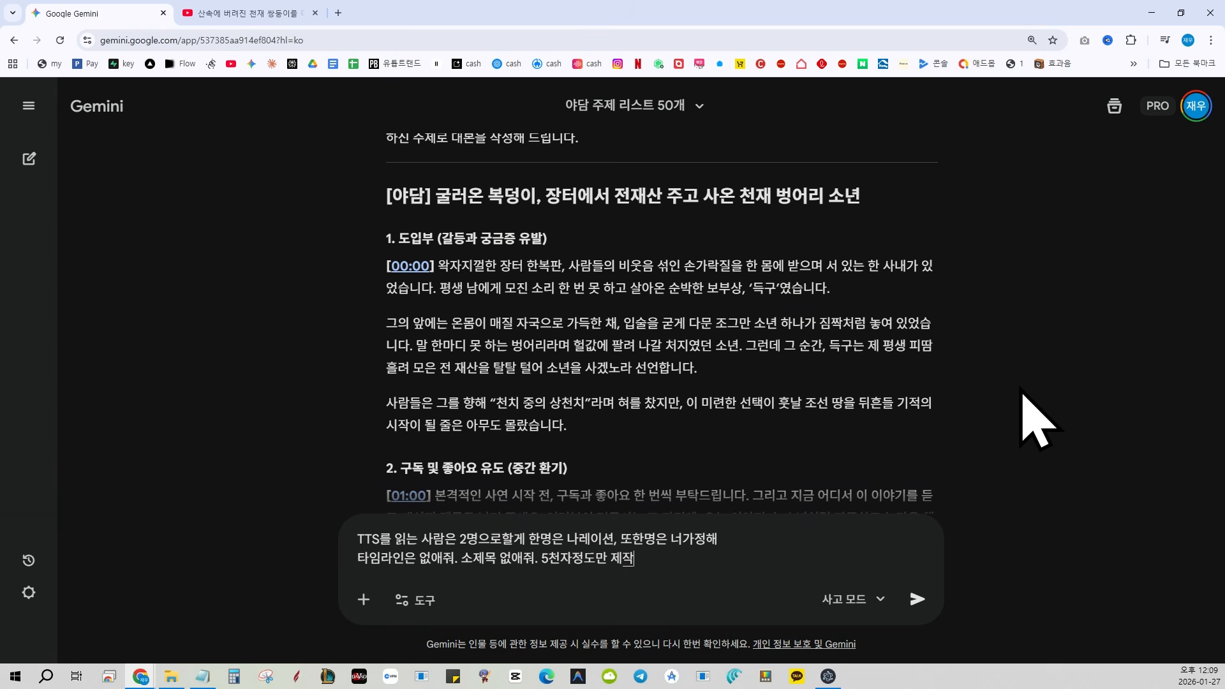
text(해줘)
key(Return)
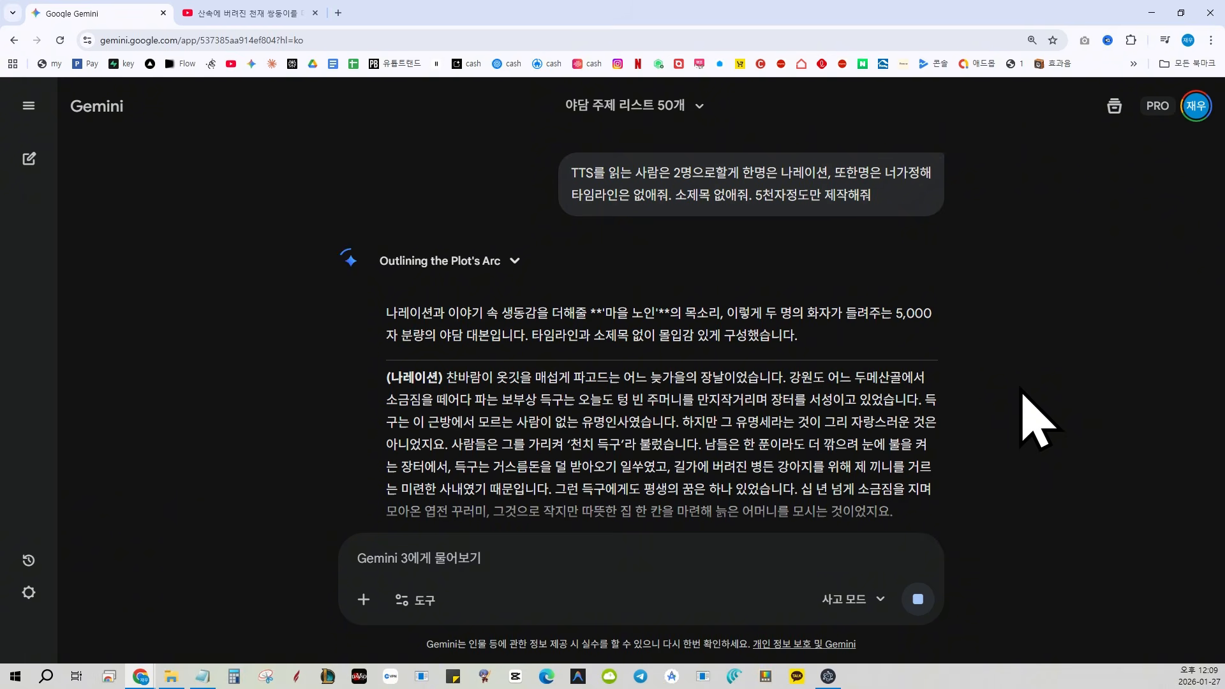
Switch to easyvideo, insert the generated script and set the audio studio to Gemini (무료) in Multi mode
key(alt+Tab)
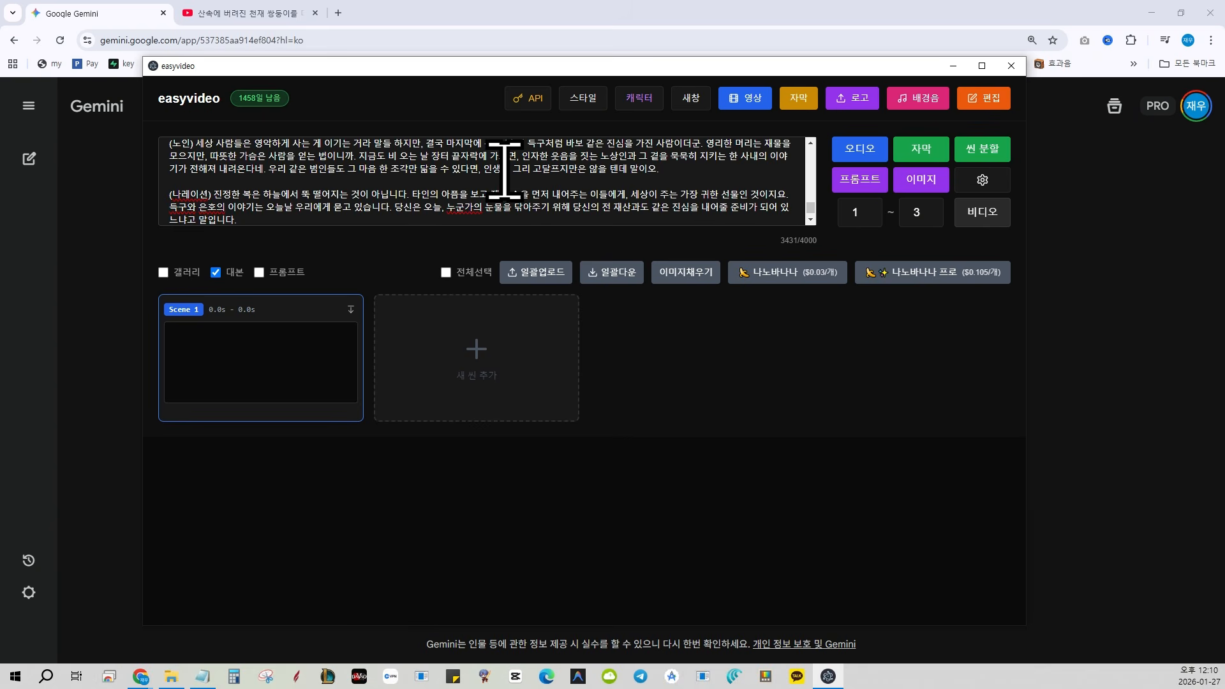
click(858, 151)
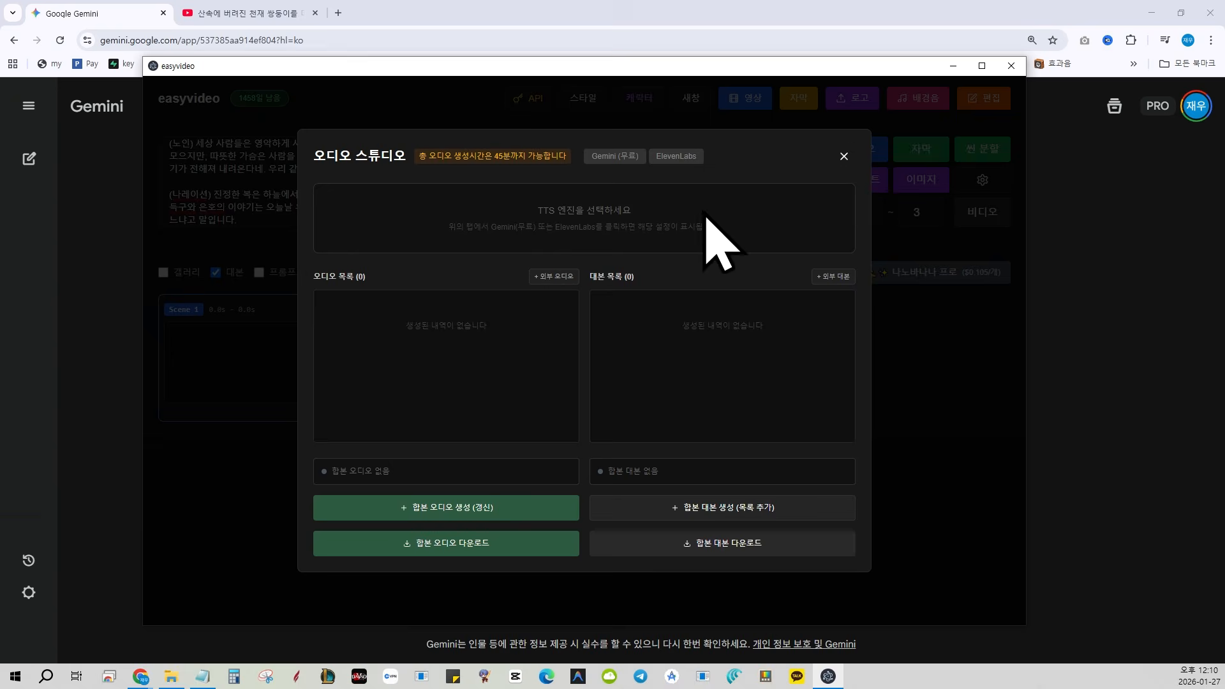
click(638, 158)
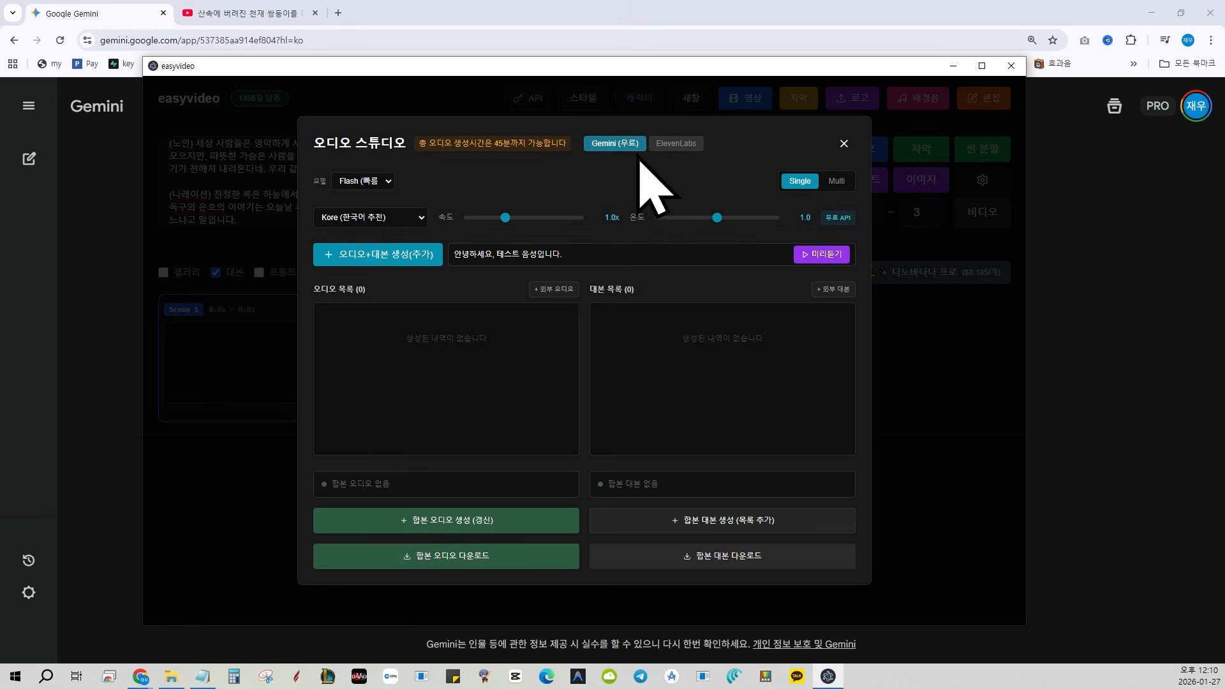
click(836, 180)
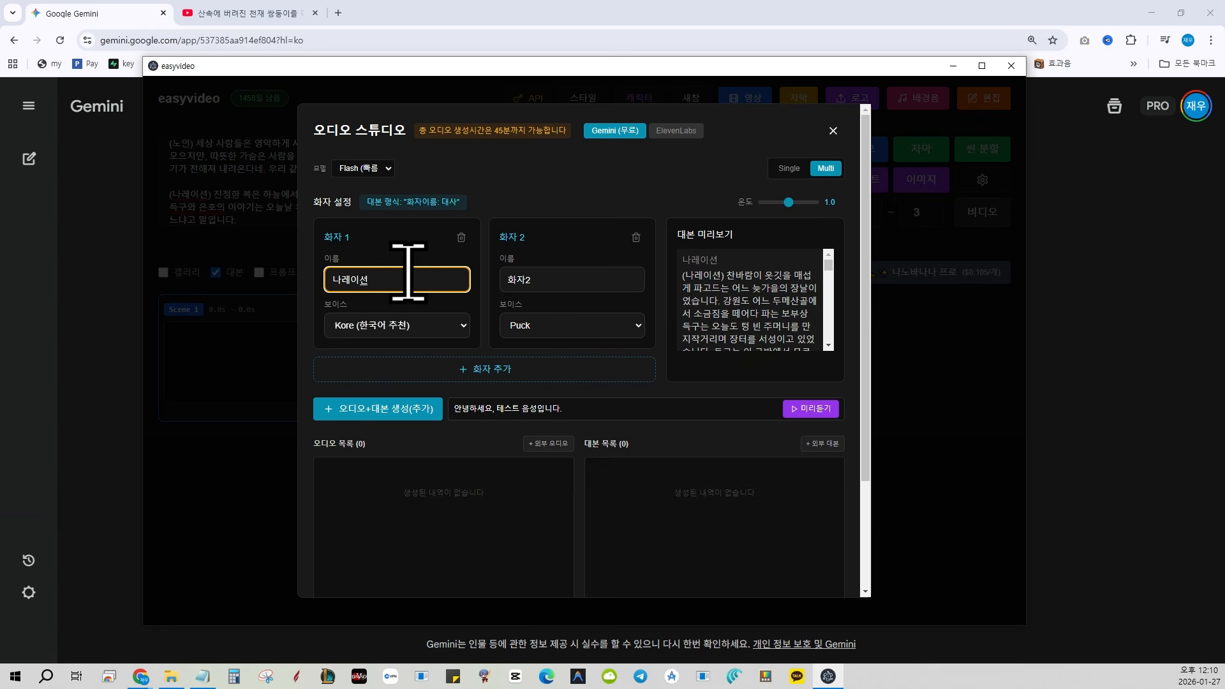
Name the speakers 나레이션 and 노인2, with the voice Achernar for speaker 1 and Autonoe for speaker 2
click(560, 271)
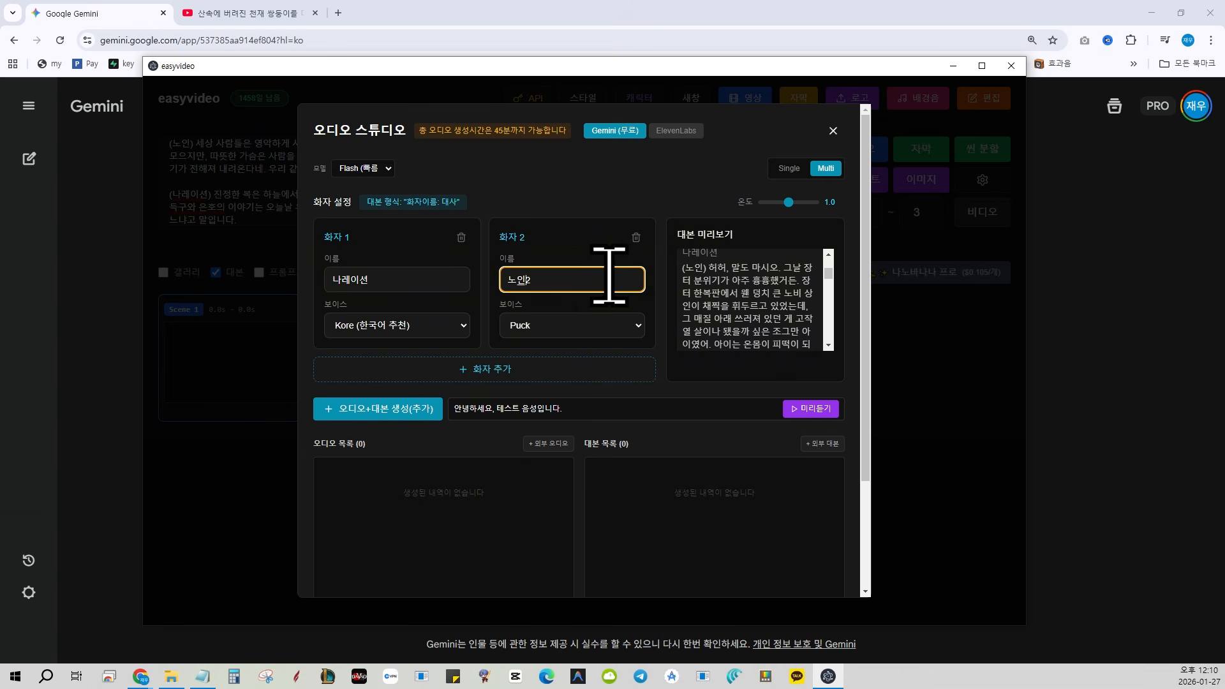
click(550, 325)
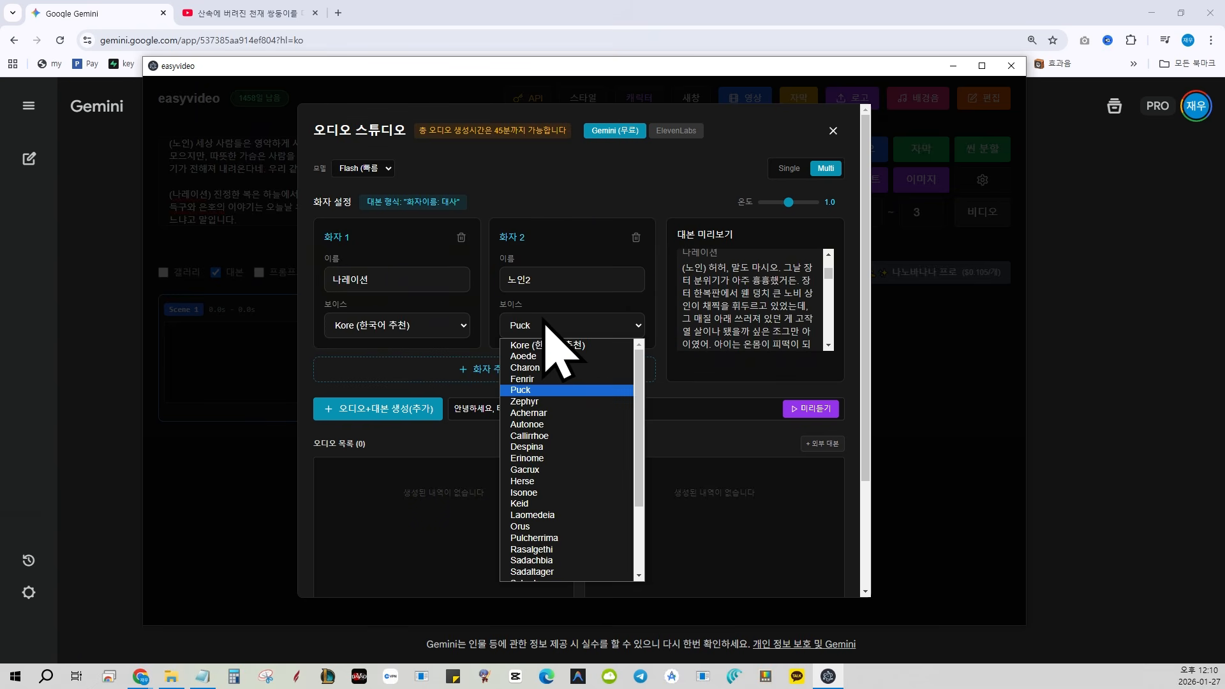
click(564, 399)
click(409, 326)
click(424, 367)
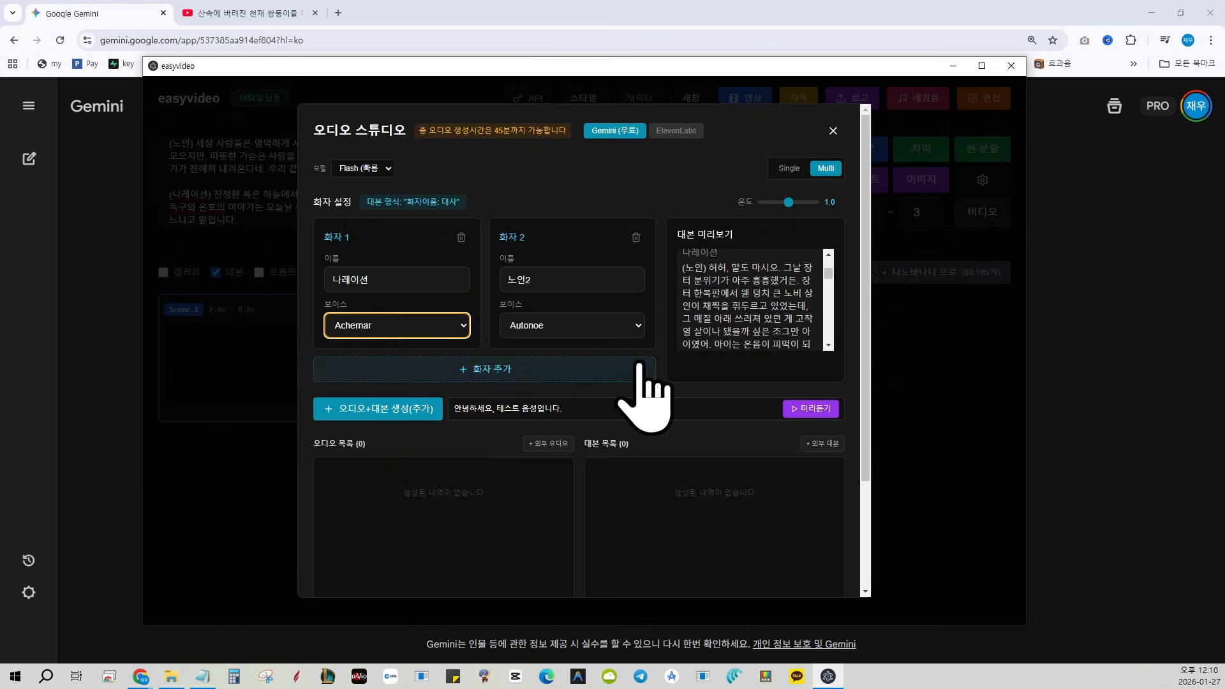
Correct speaker 2's name to 노인 and check the speaker labels throughout the script preview
scroll(759, 310, down, 2)
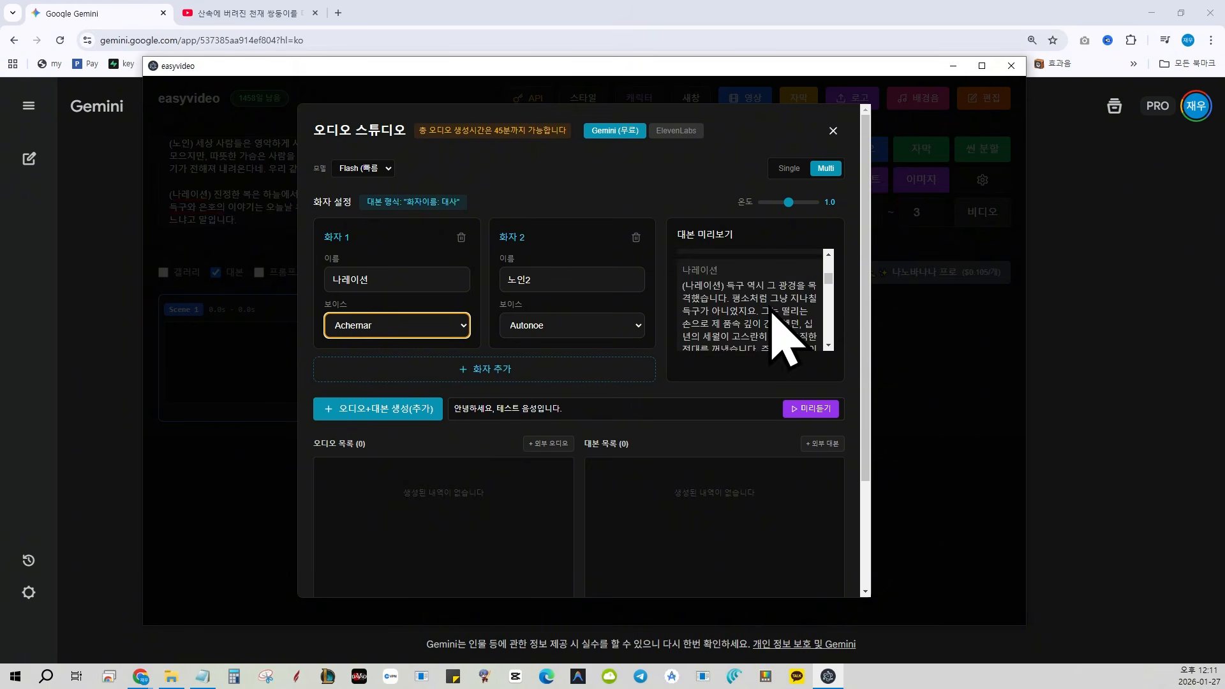
scroll(751, 298, up, 5)
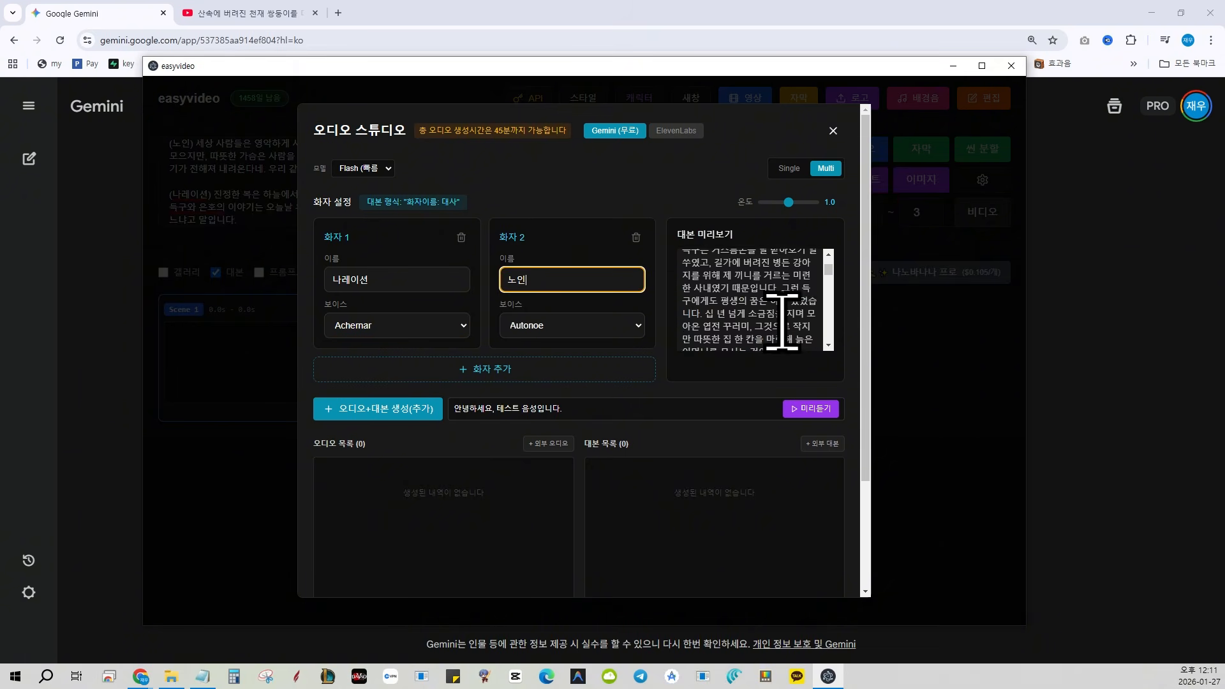
scroll(782, 324, down, 1)
scroll(788, 327, down, 3)
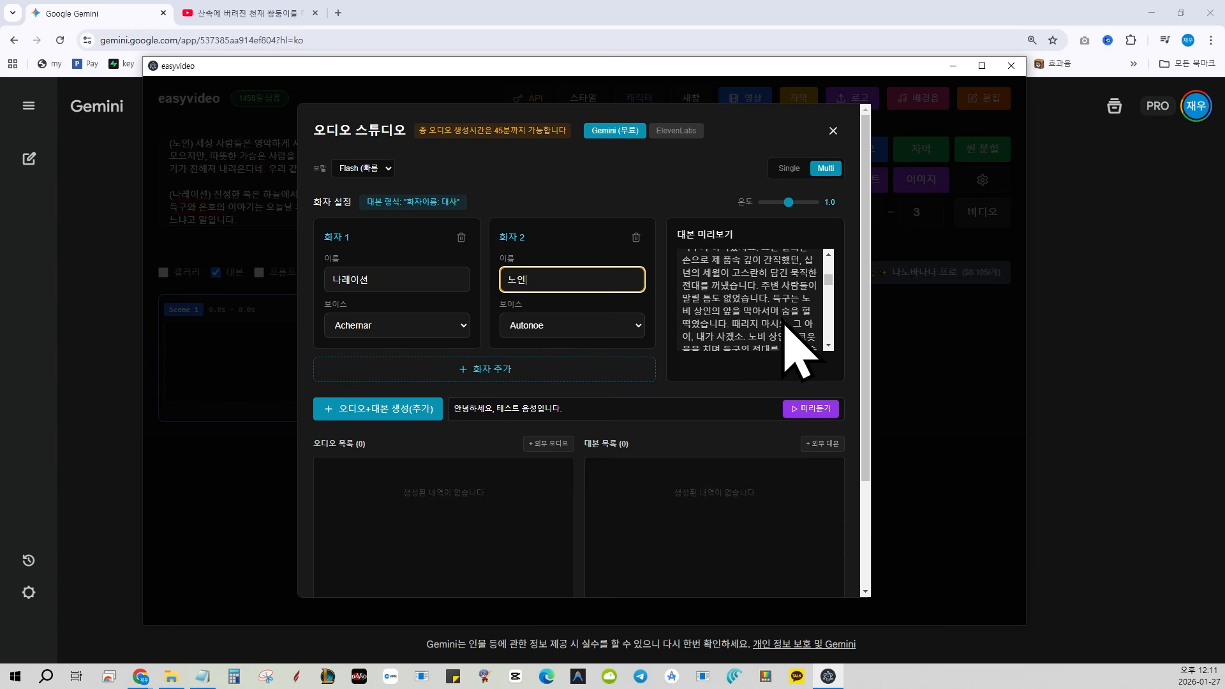
scroll(785, 319, up, 5)
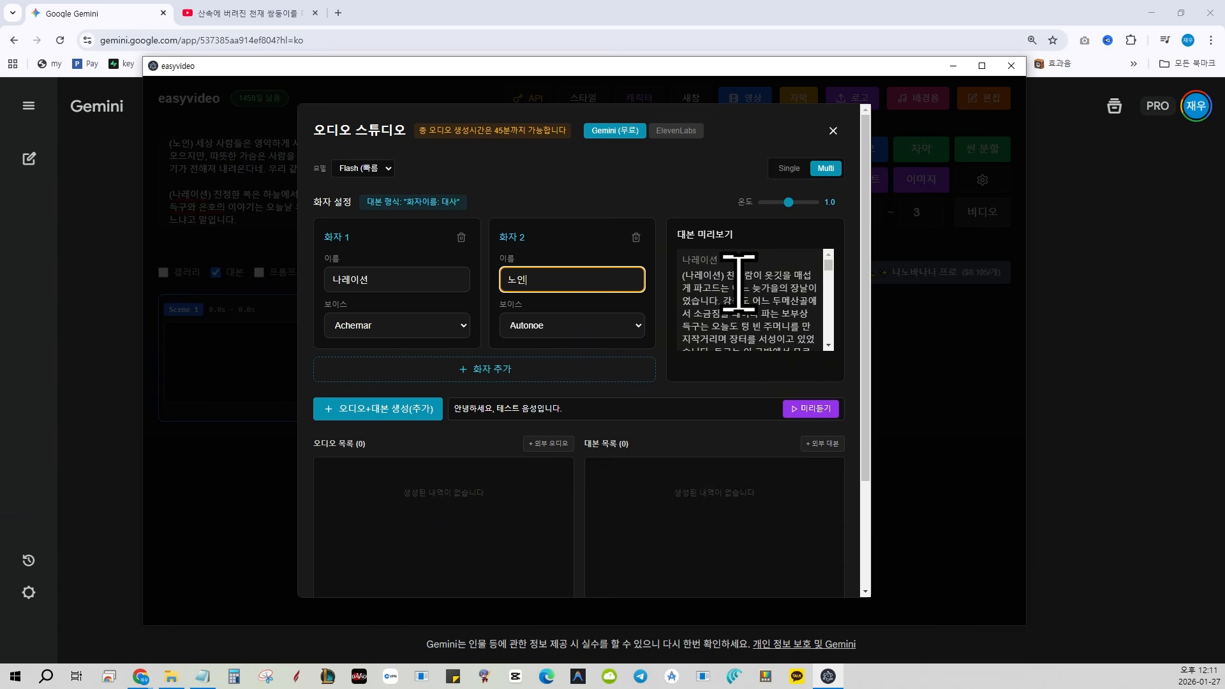
drag(725, 275, 676, 281)
click(716, 298)
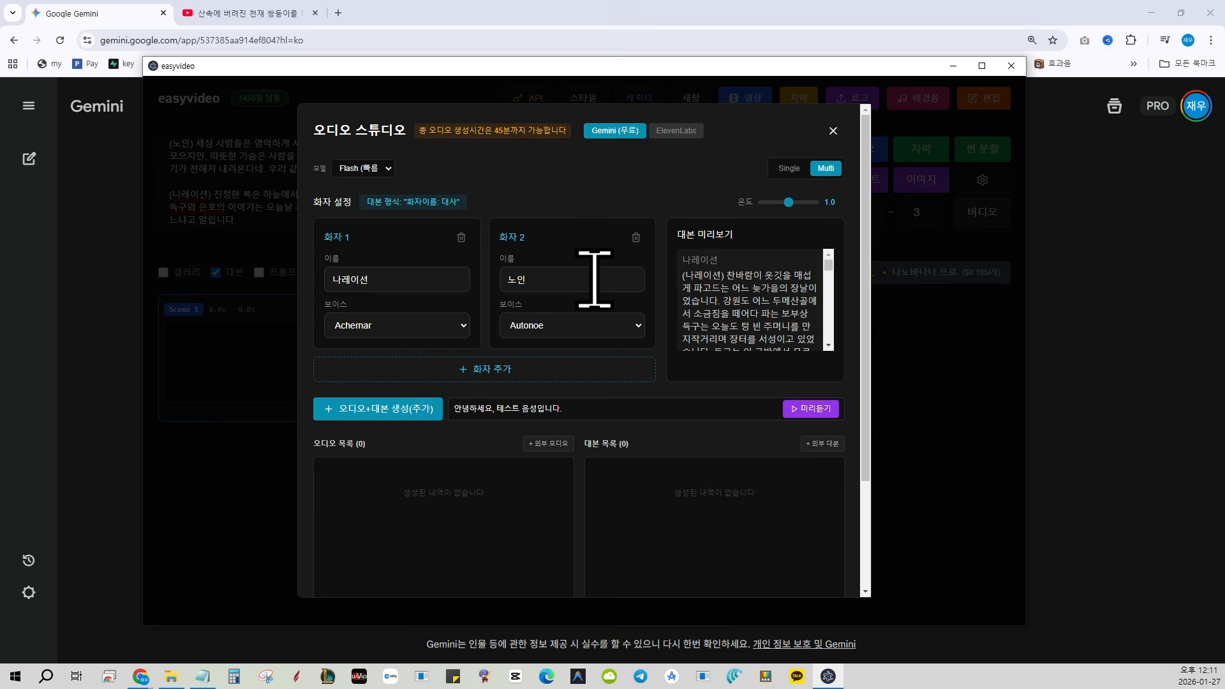
click(1059, 347)
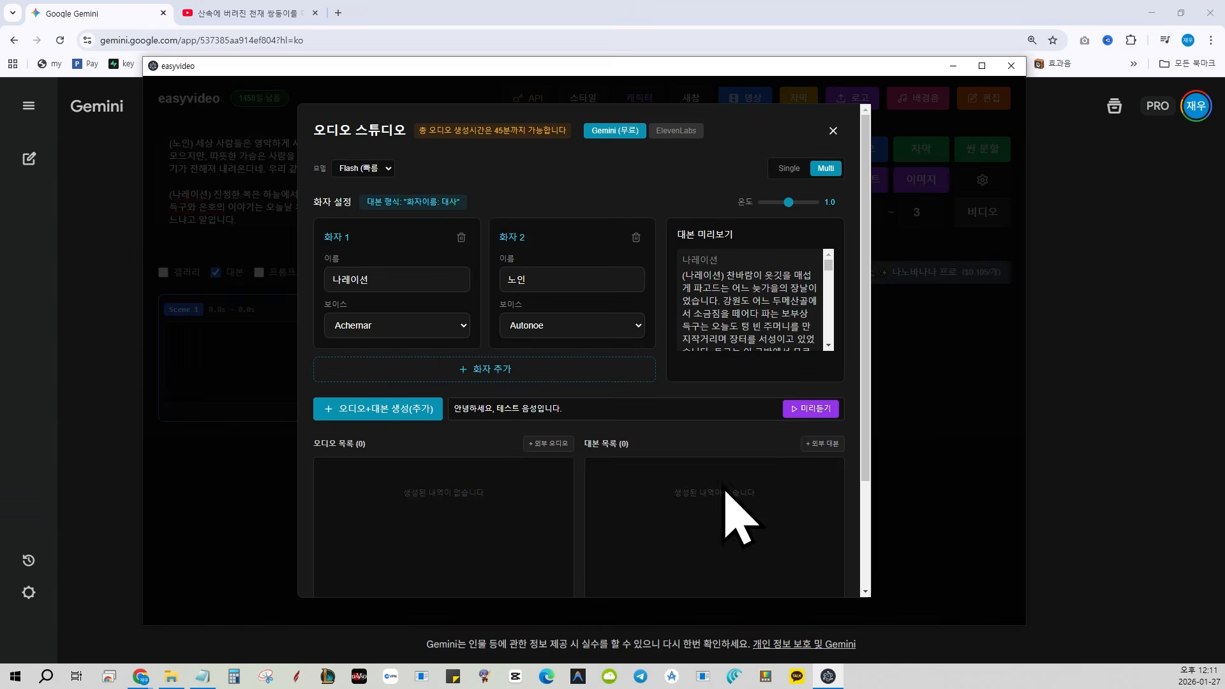
Switch to Gemini, quote the script's opening lines and ask it to remake the script with ":" after each speaker's name
key(alt+Tab)
scroll(753, 312, down, 5)
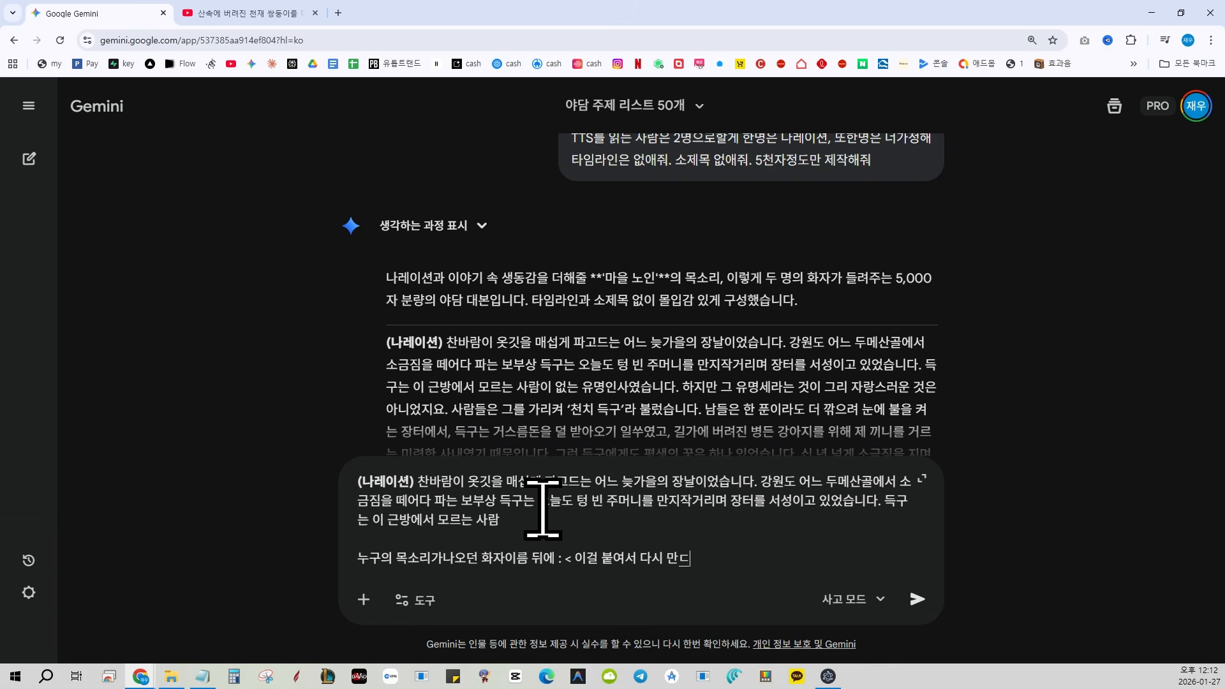
key(Return)
Switch to easyvideo, insert the revised script and choose Gemini (무료) with Multi mode in the audio studio
key(alt+Tab)
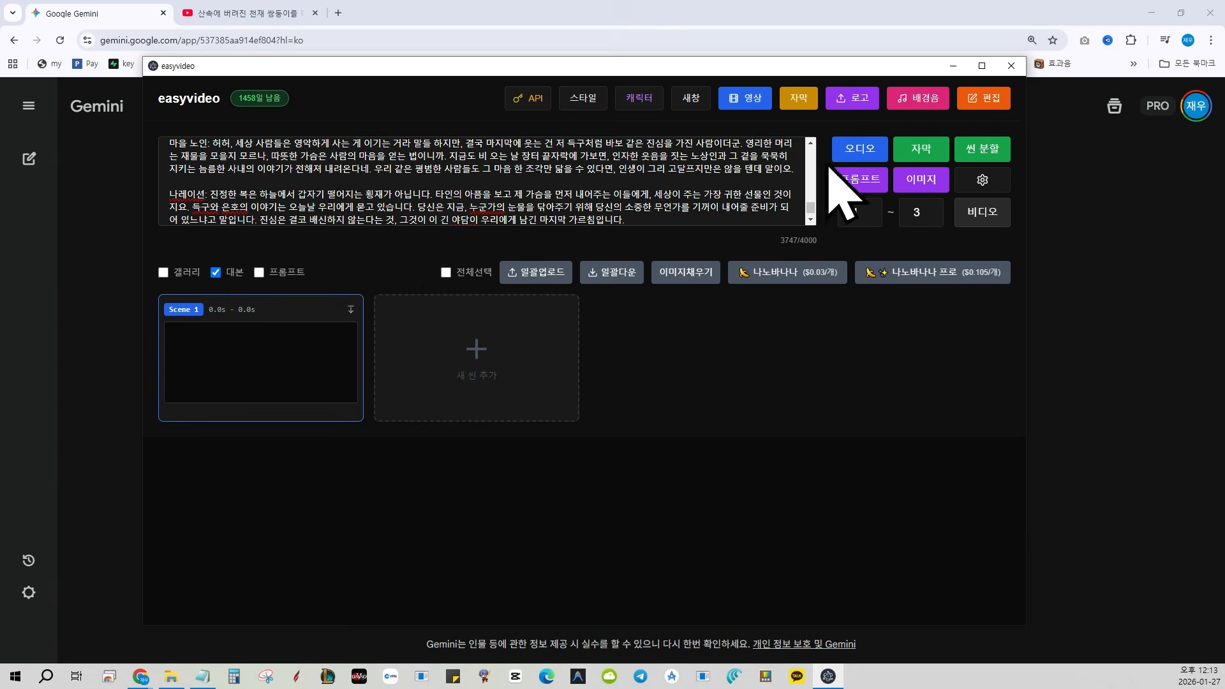
click(861, 152)
click(613, 157)
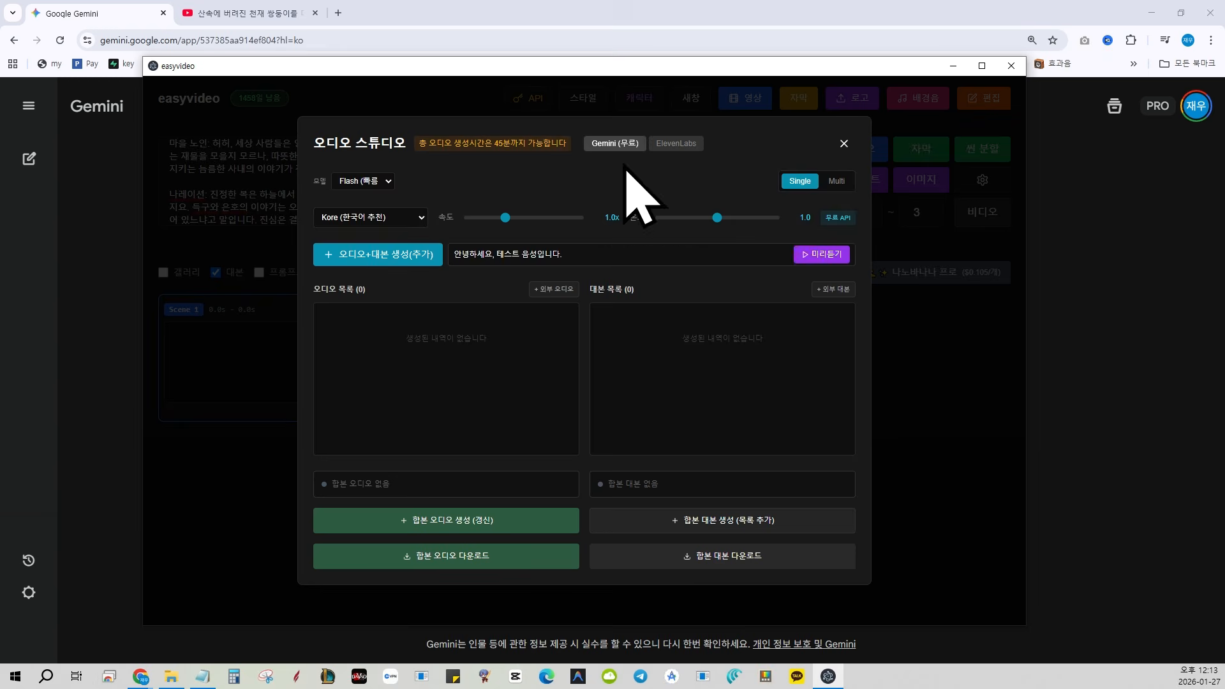
click(837, 181)
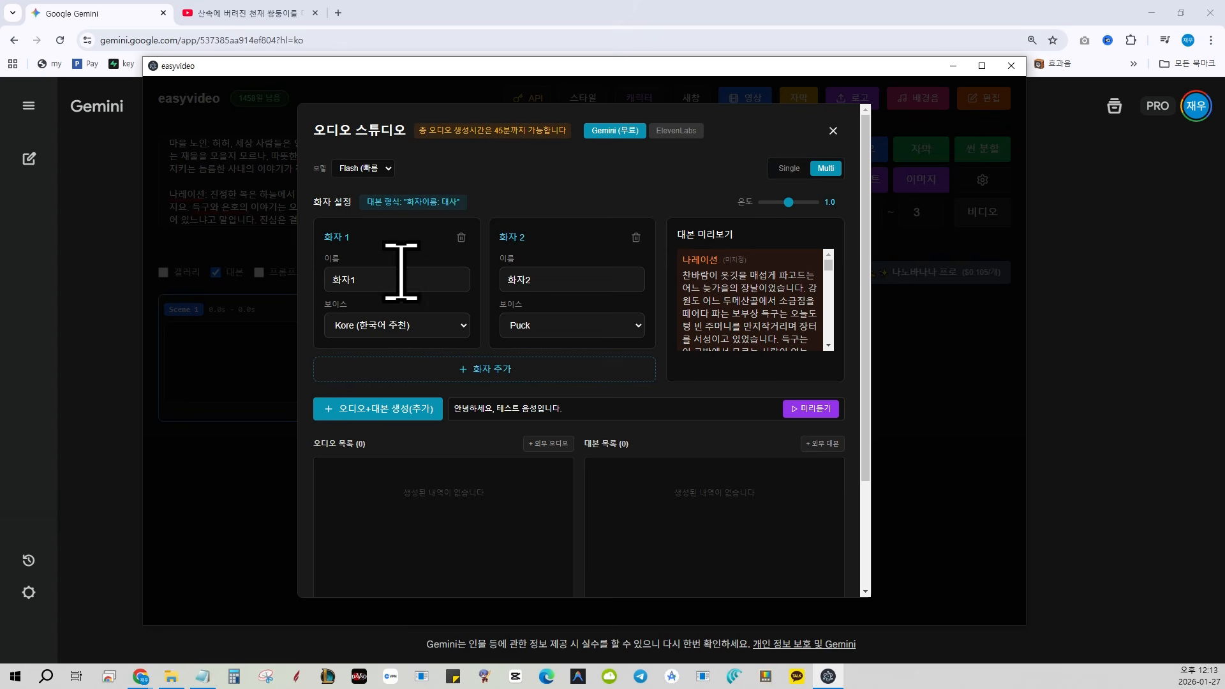
Name the two speakers 나레이션 and 마을 노인, keep the Kore and Puck voices, and generate the audio with its script
click(373, 280)
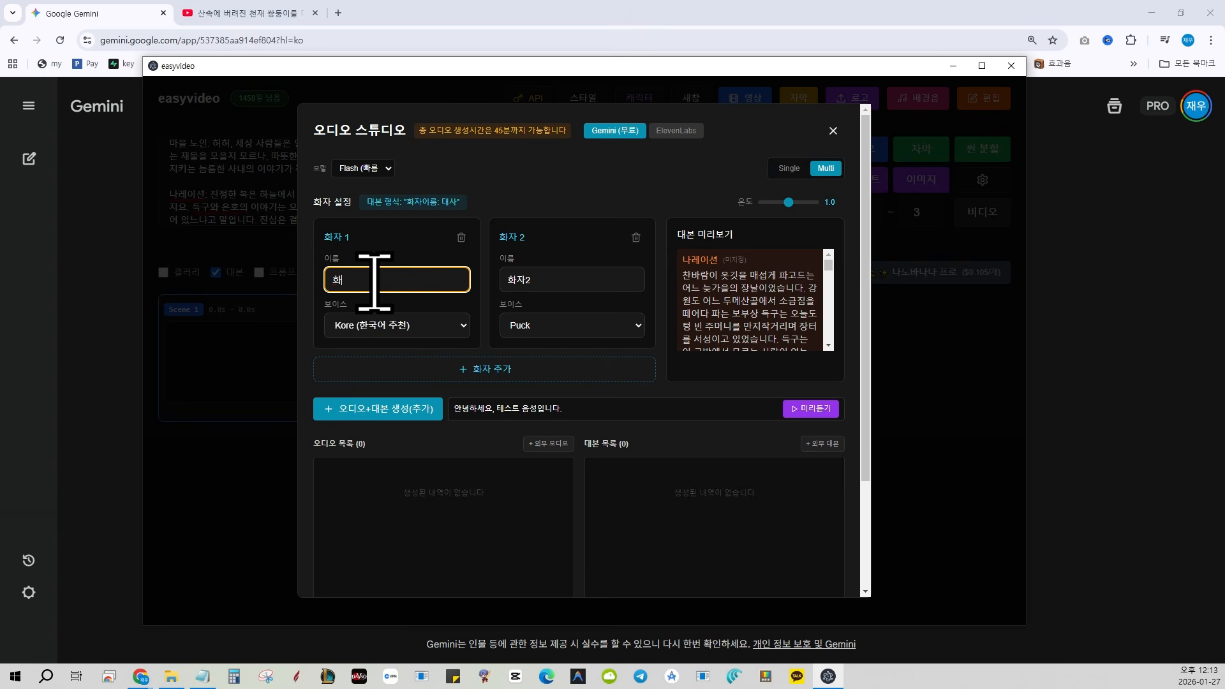
click(586, 279)
scroll(759, 319, down, 3)
scroll(759, 318, up, 5)
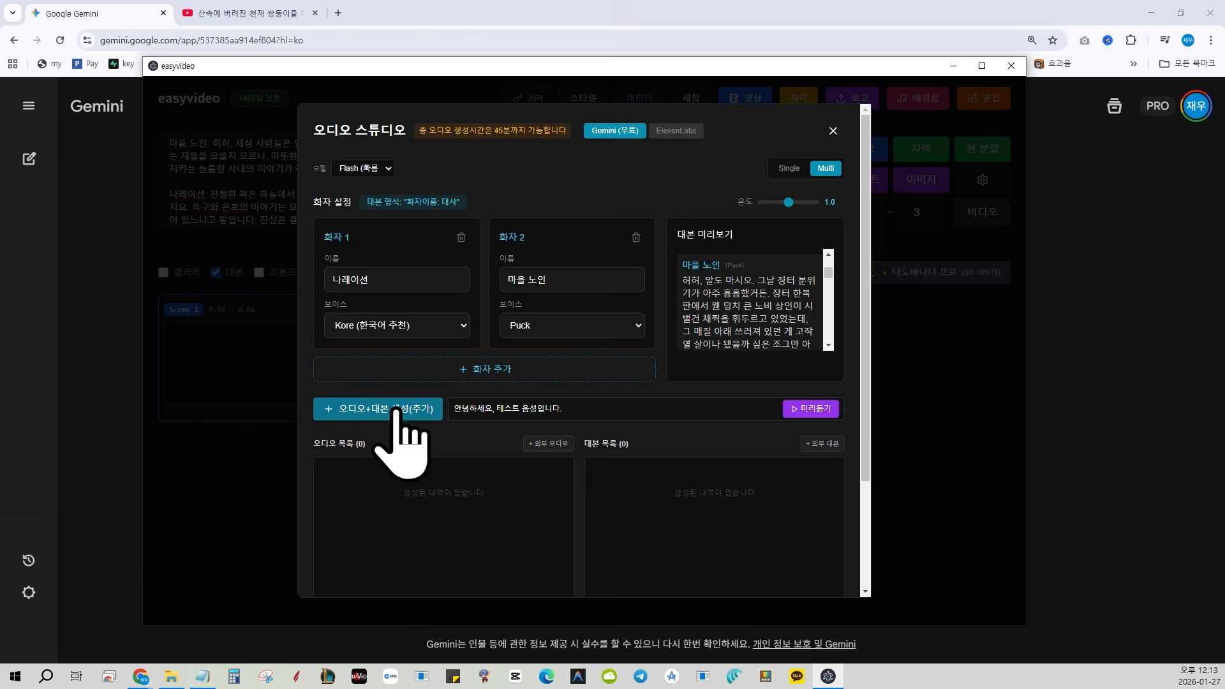
click(399, 411)
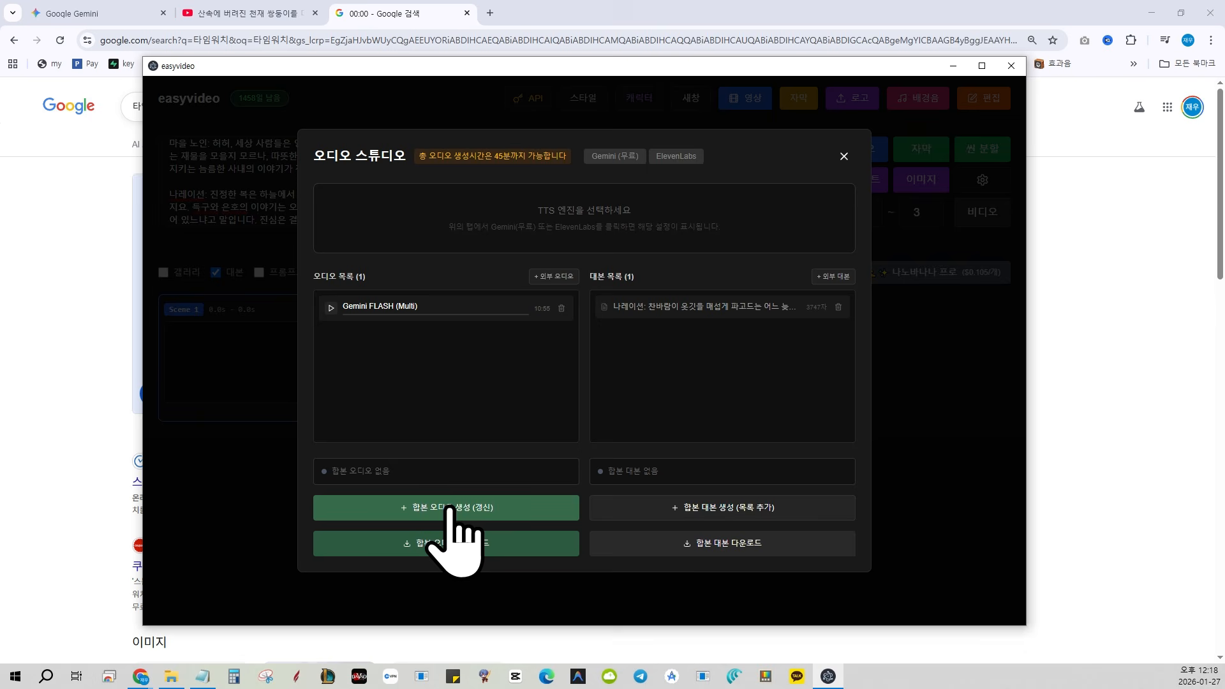
Create the merged audio and the merged script from the generated audio and script entries
click(448, 507)
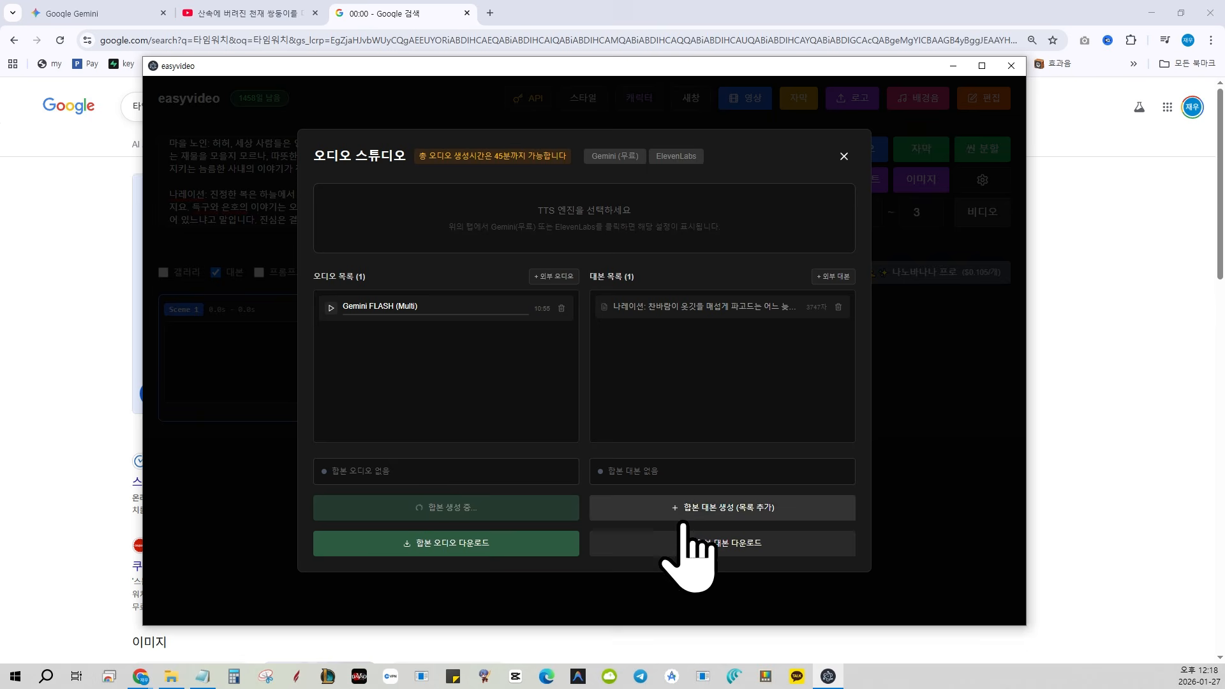
click(689, 505)
click(683, 336)
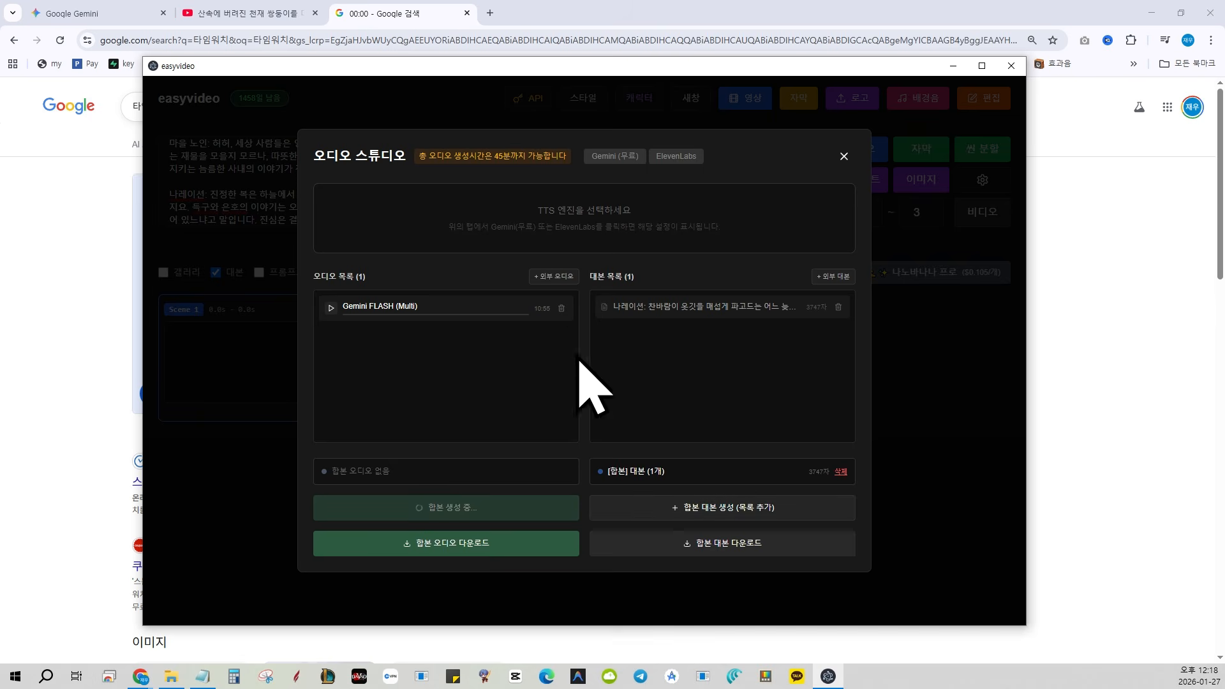
Close the audio studio and generate the subtitles
click(703, 333)
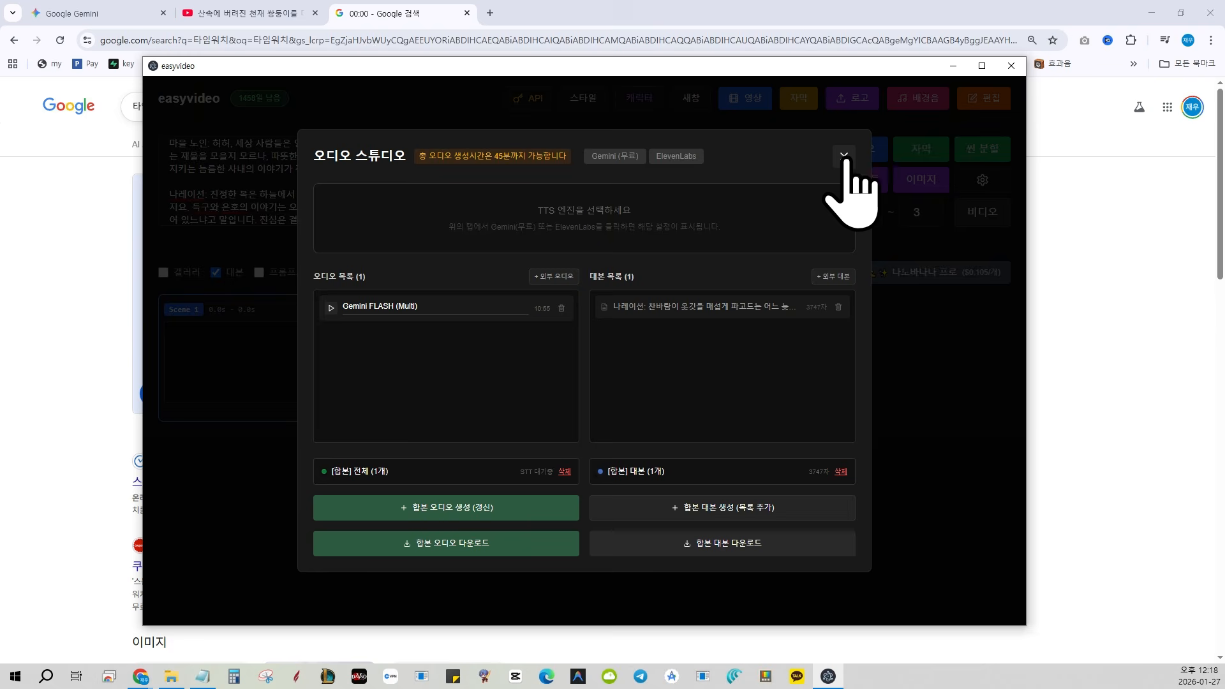
click(844, 154)
click(921, 162)
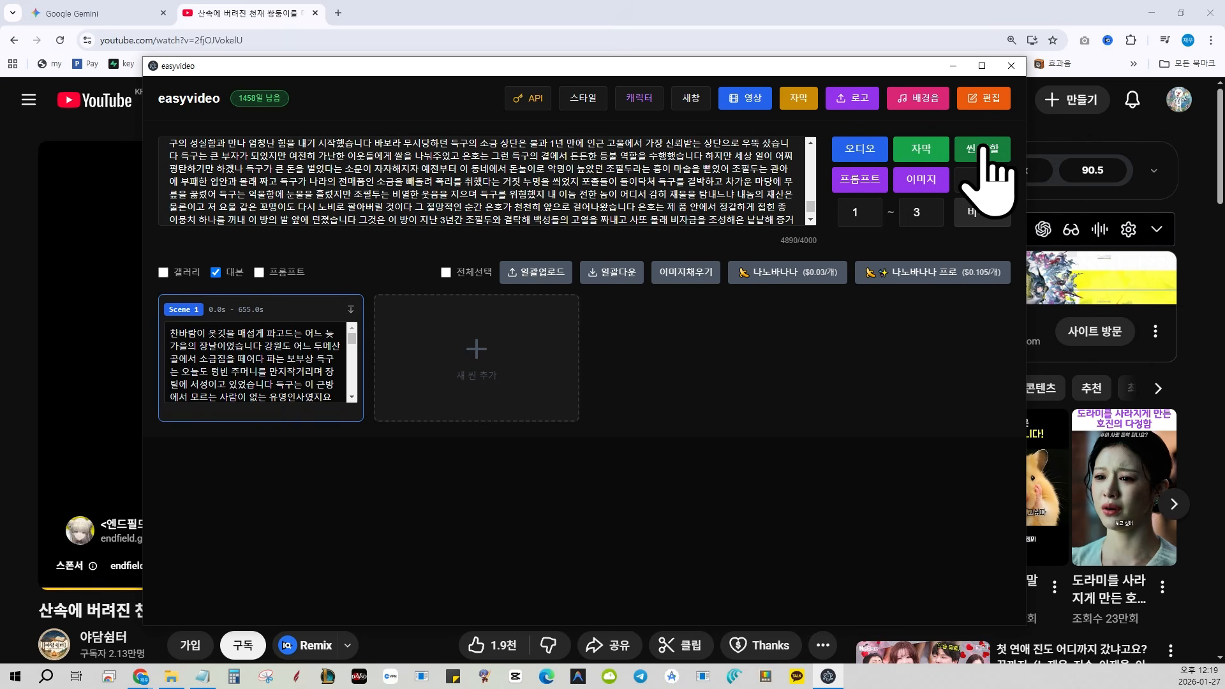
Split the script into scenes and break Scene 1 into two after the sentence ending in "장날이었습니다"
click(983, 147)
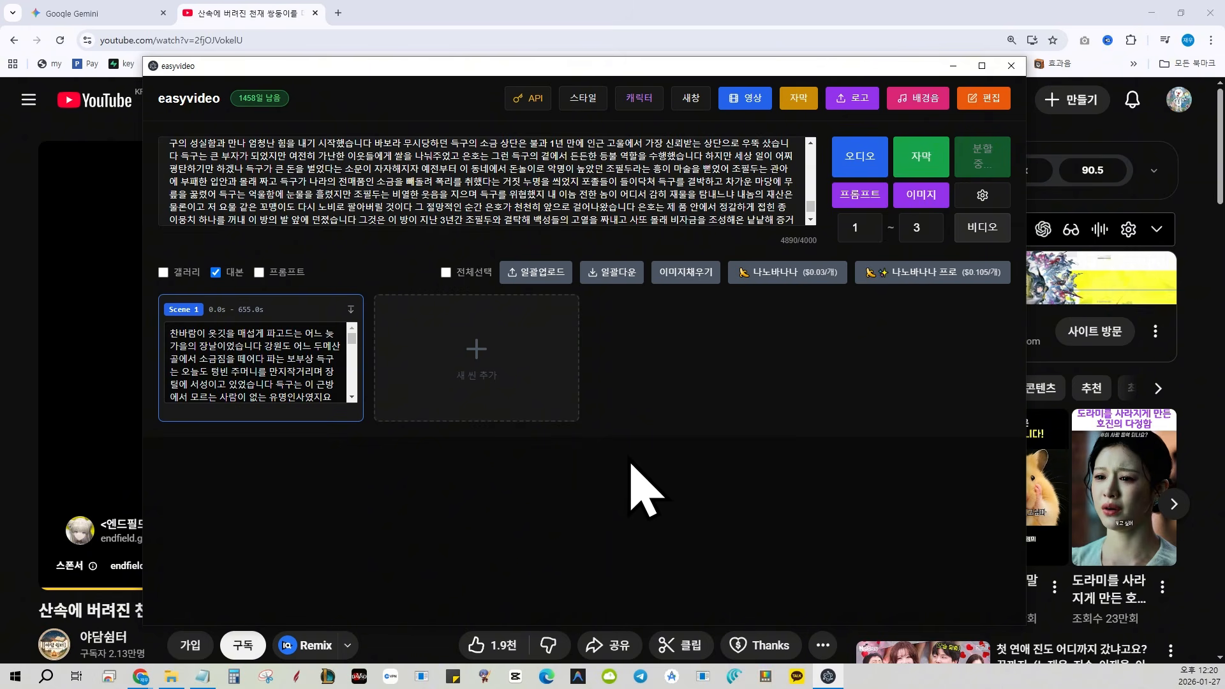
click(698, 336)
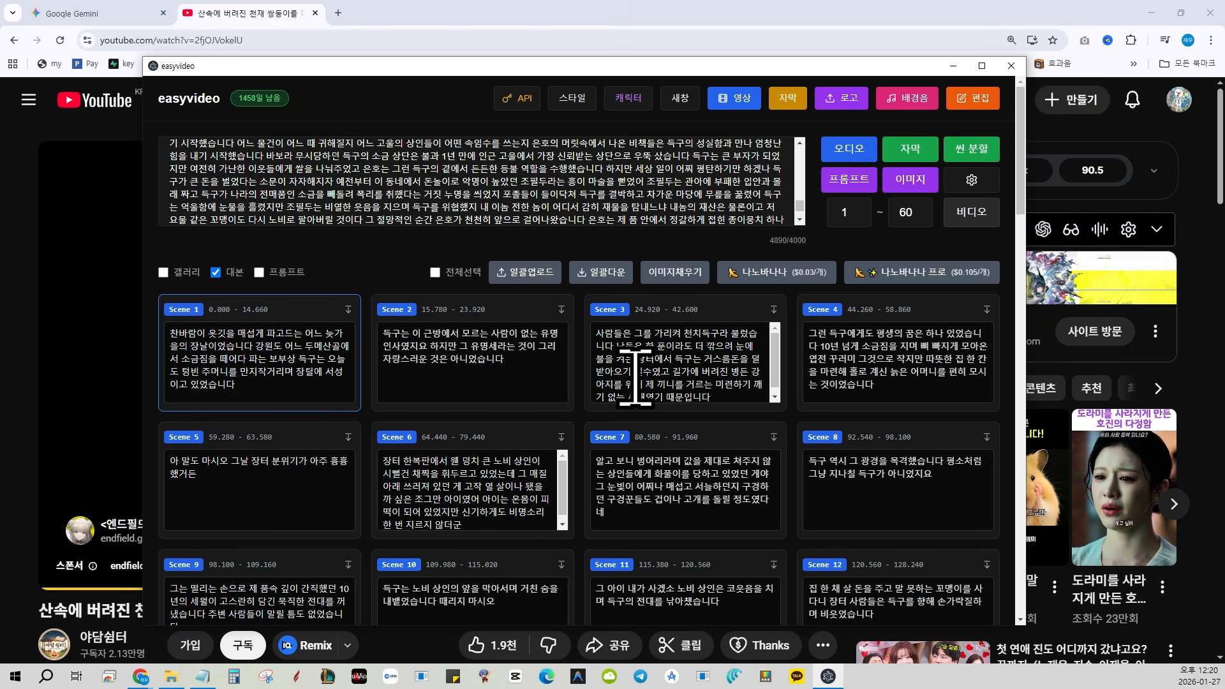
click(255, 345)
key(Return)
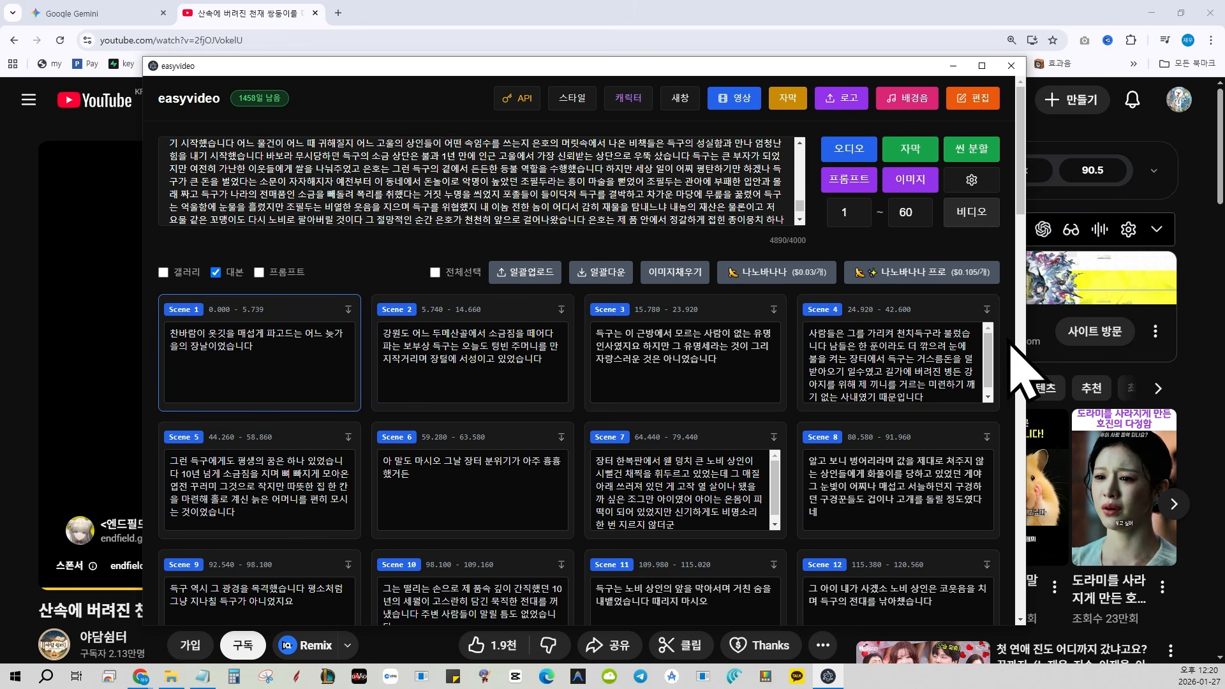
Assemble the bulk scene prompt with the 기본 instruction preset and copy its content
click(849, 182)
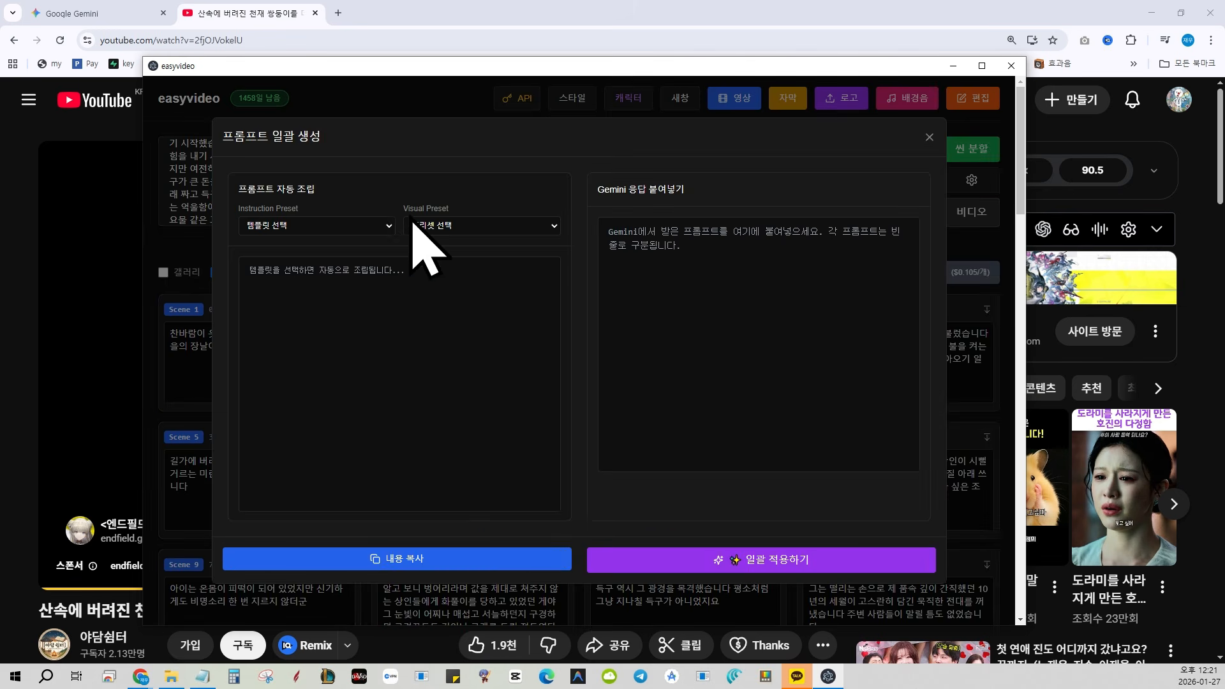
click(335, 229)
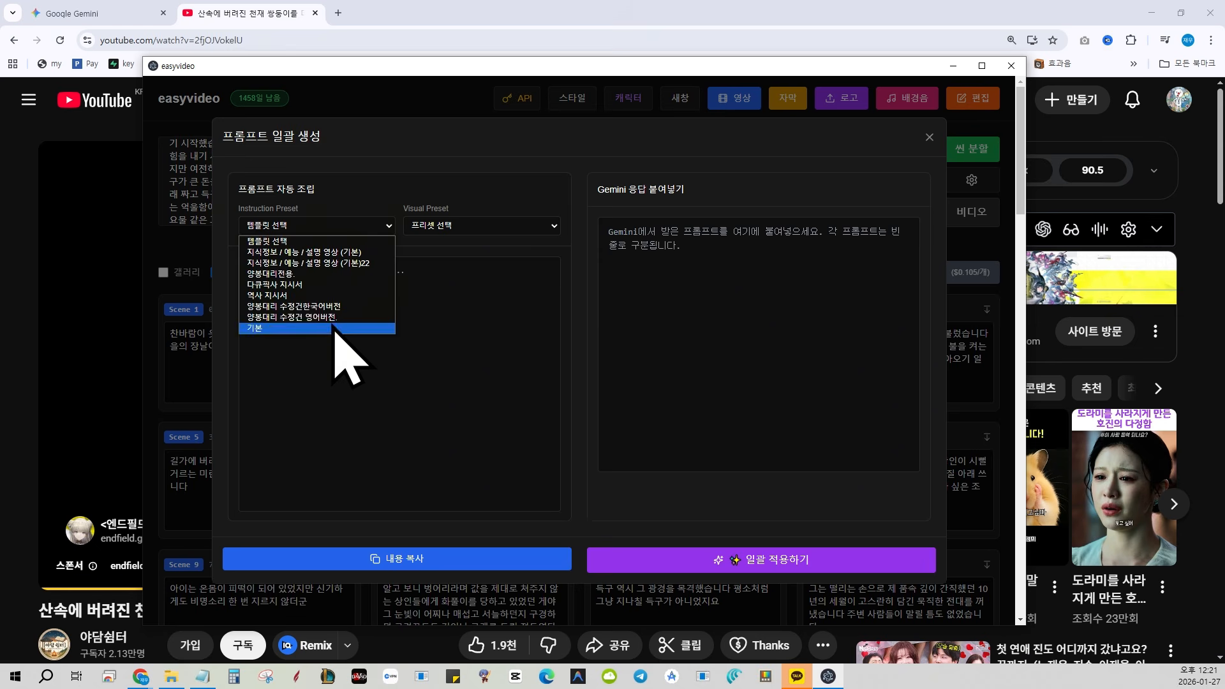
click(334, 327)
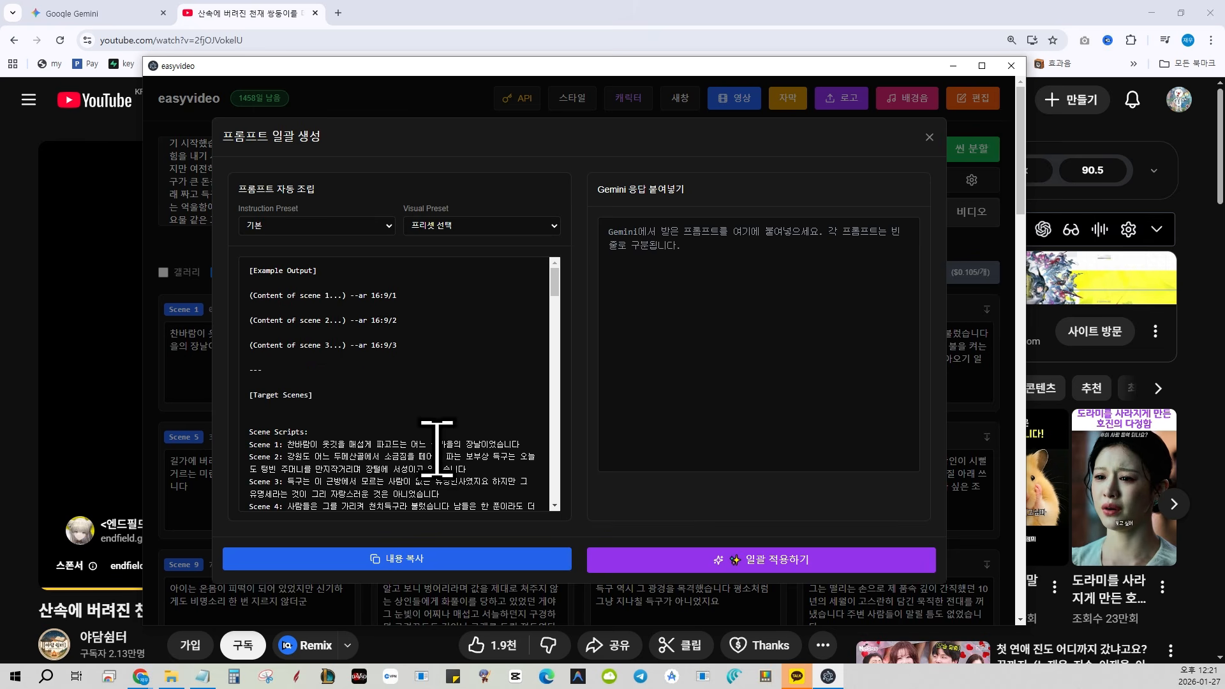
scroll(437, 447, down, 20)
click(392, 559)
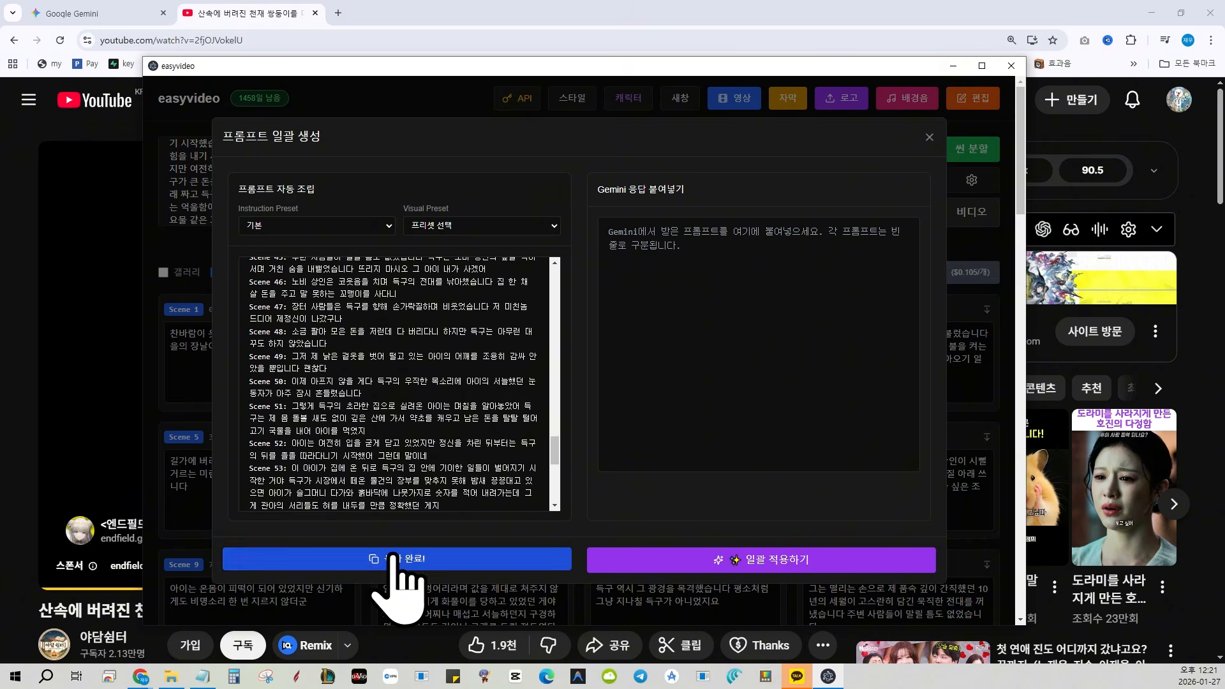
Switch to Gemini, insert the copied scene prompt below an instruction beginning "아래씬을 토대로 영문" to request English prompts, and send it
click(131, 12)
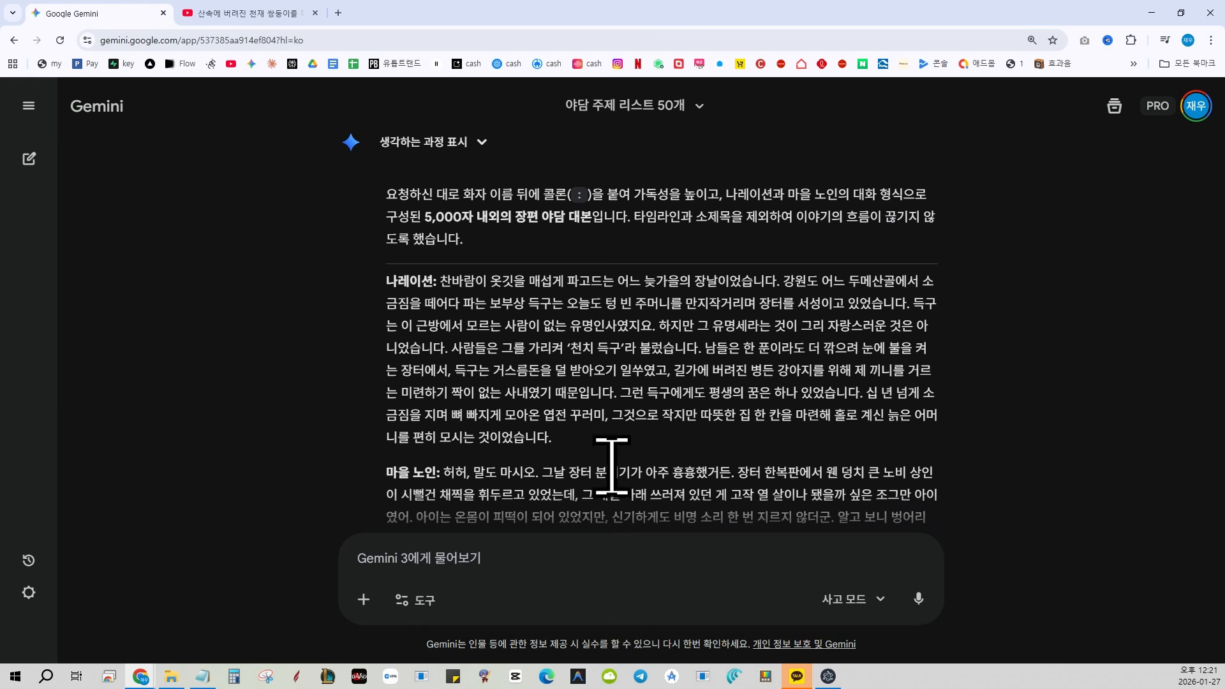
click(536, 563)
key(ctrl+v)
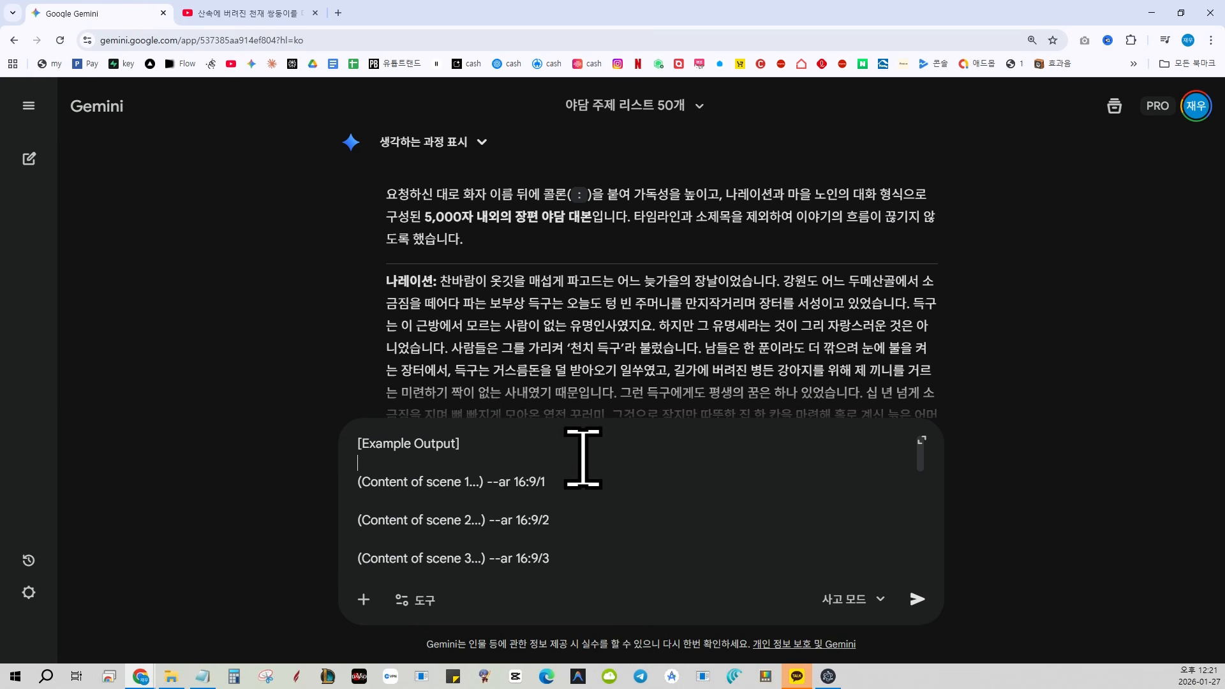
key(Up)
key(shift+Return)
key(shift+Return)
key(Up)
key(Up)
text(아래)
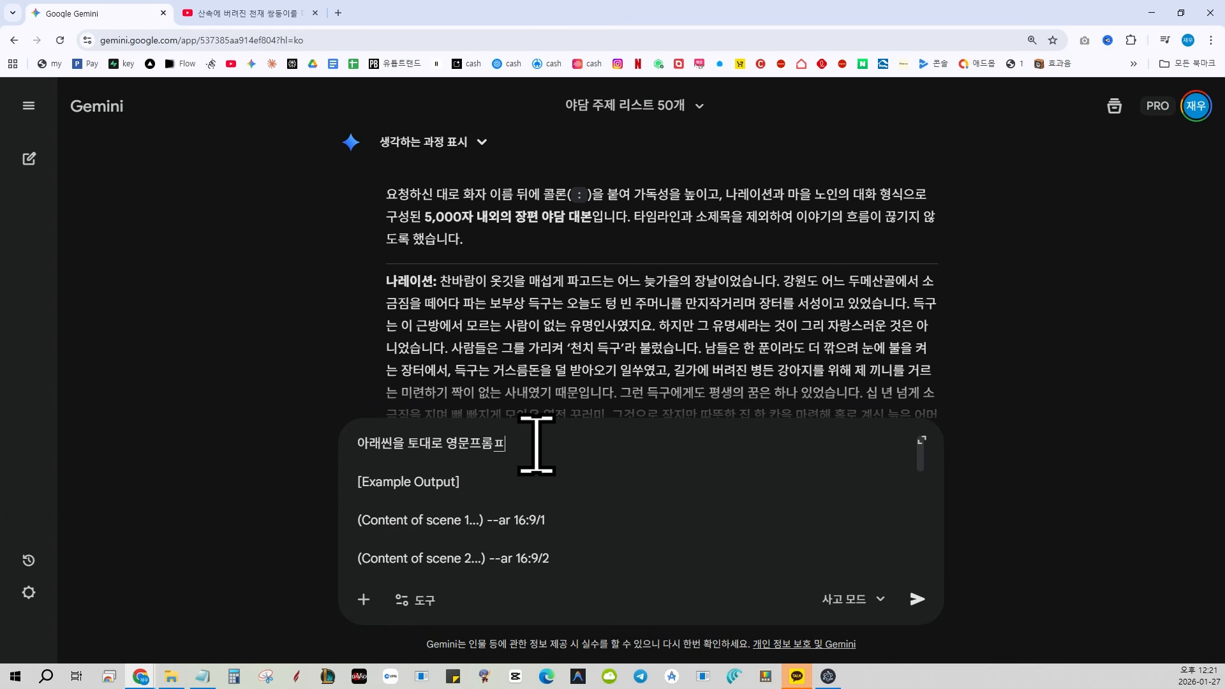
key(Return)
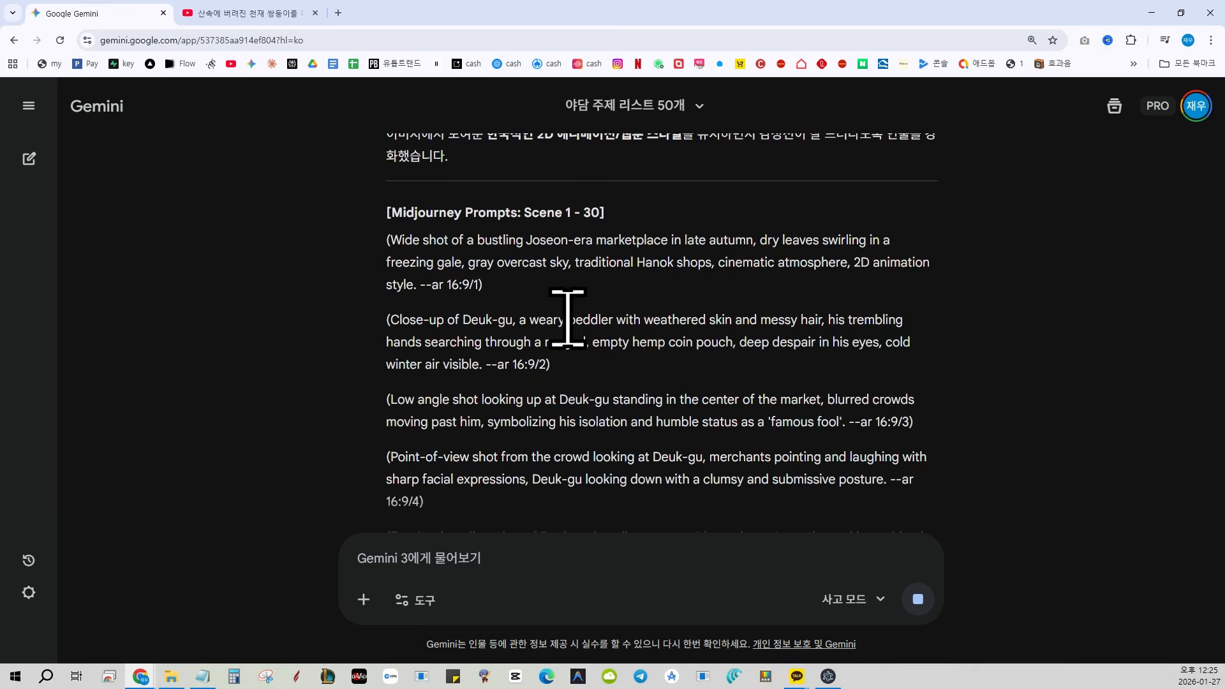
Review the generated scene prompts and open the Auto Whisk extension in Version 7.6.0 (API)
scroll(625, 383, down, 6)
scroll(601, 411, up, 7)
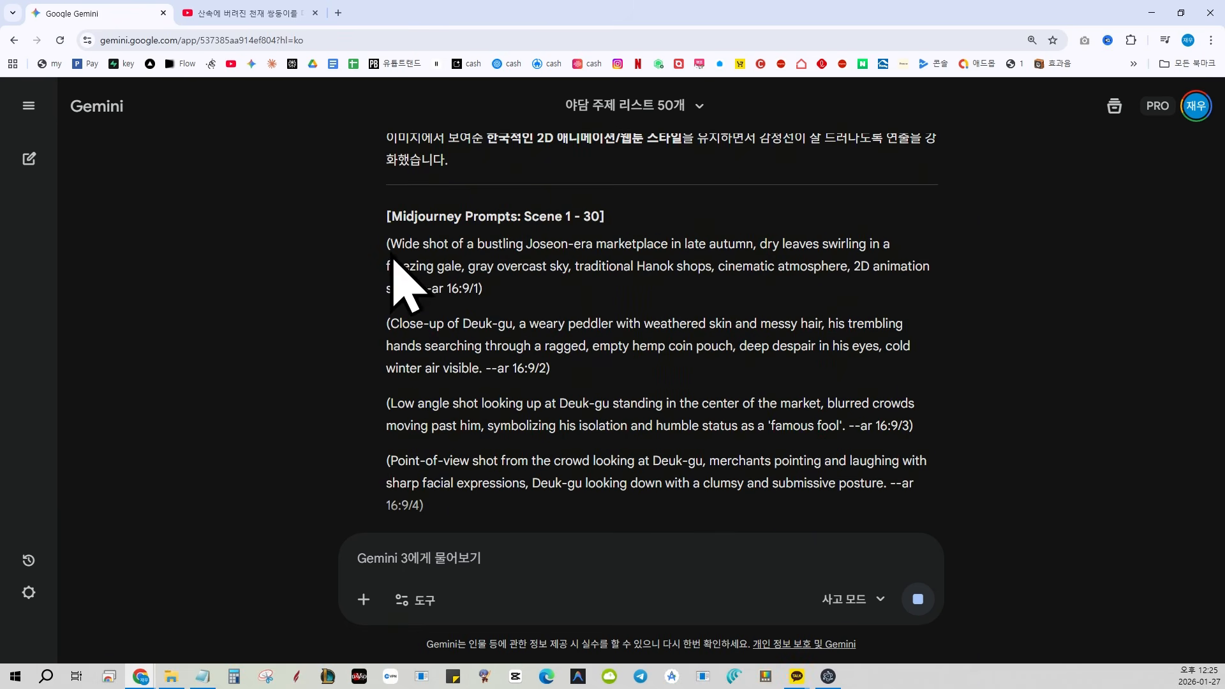
scroll(446, 306, down, 5)
scroll(467, 324, down, 15)
click(1131, 40)
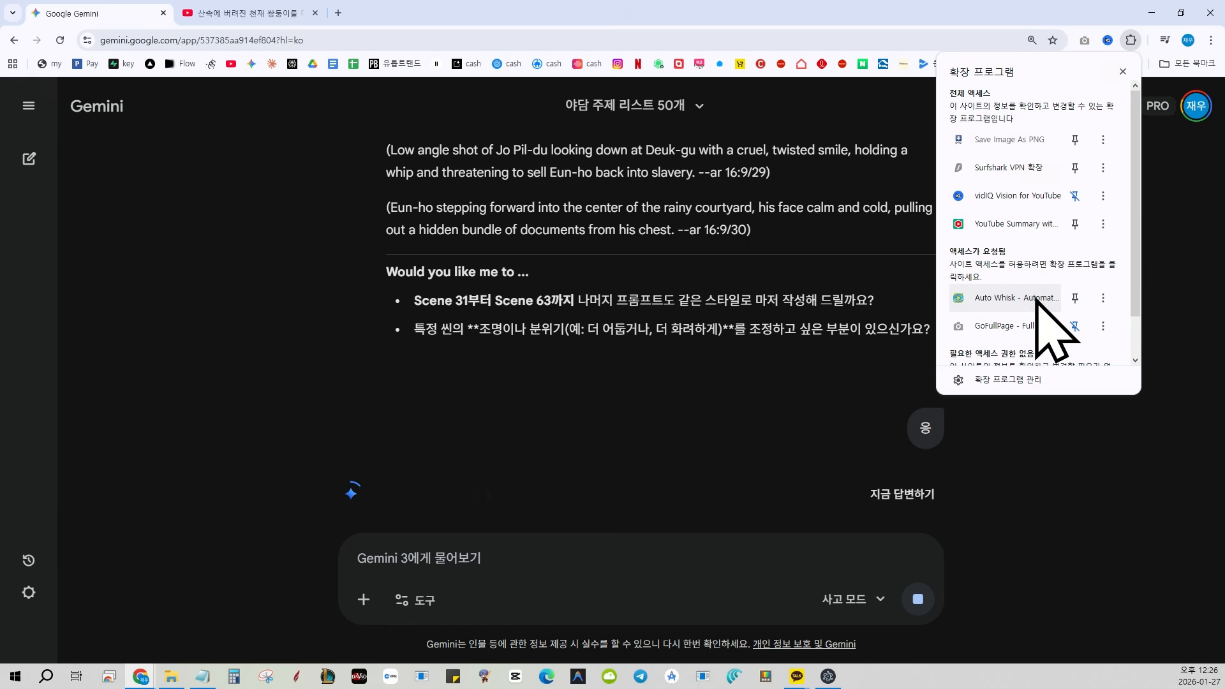
click(1014, 298)
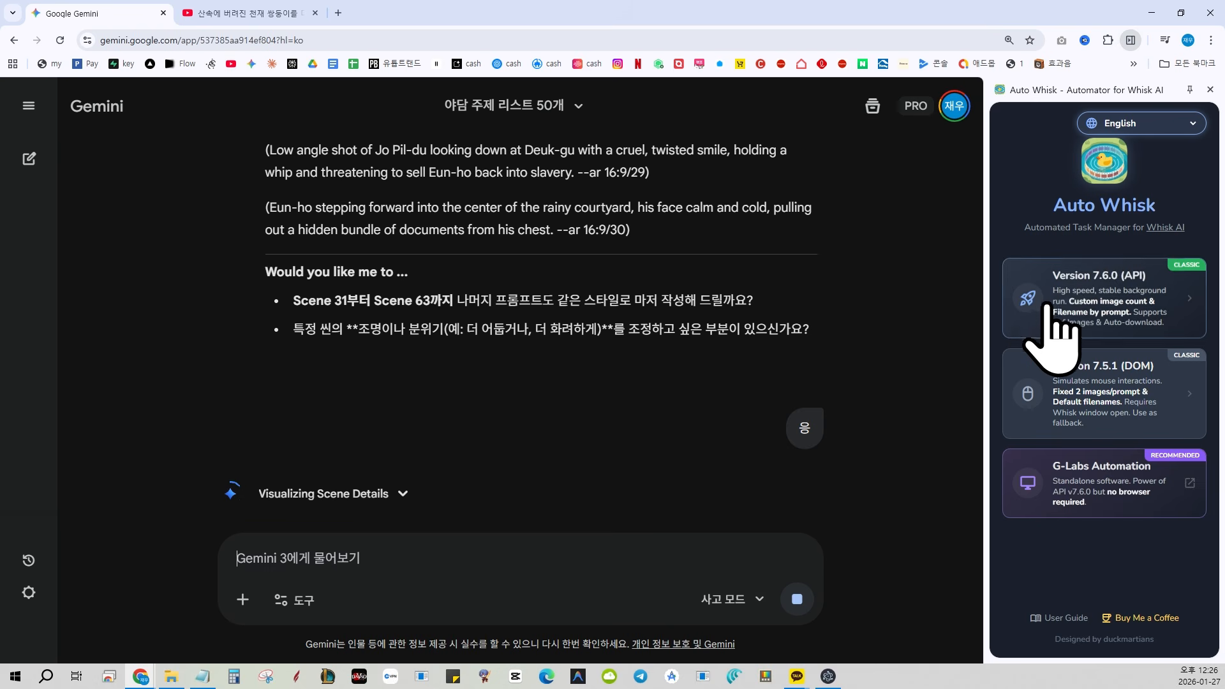
click(1105, 326)
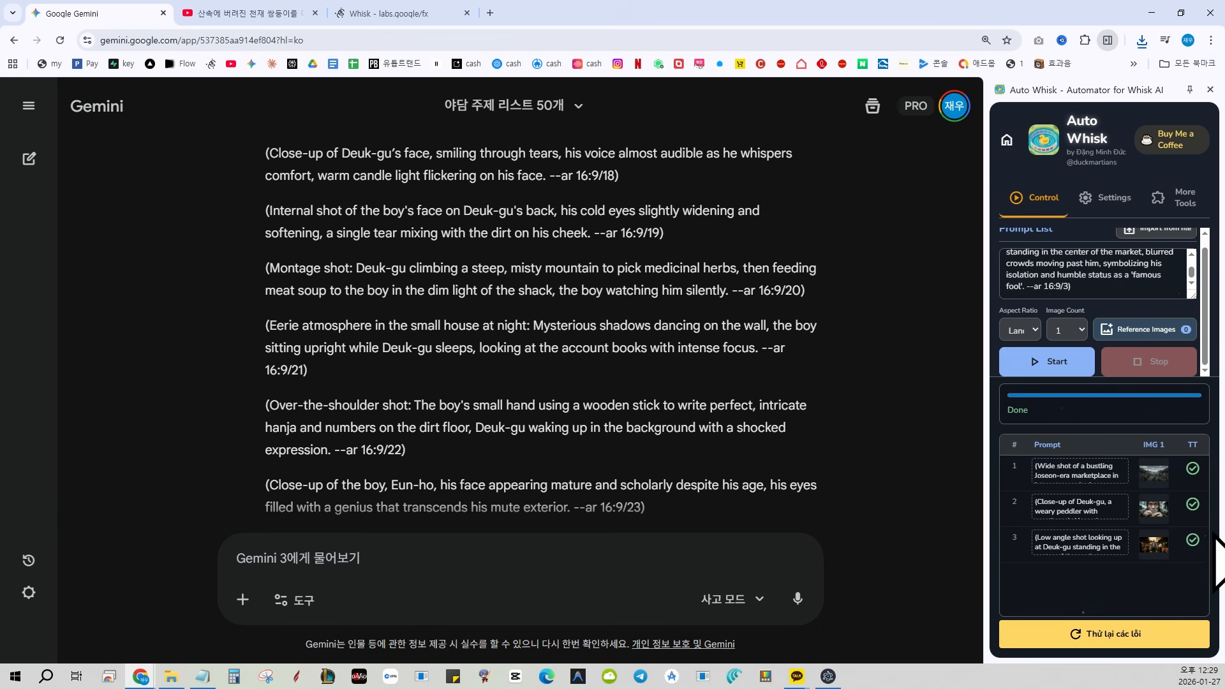
Open the Whisk Downloads folder to view the generated test images
click(1141, 40)
click(1096, 96)
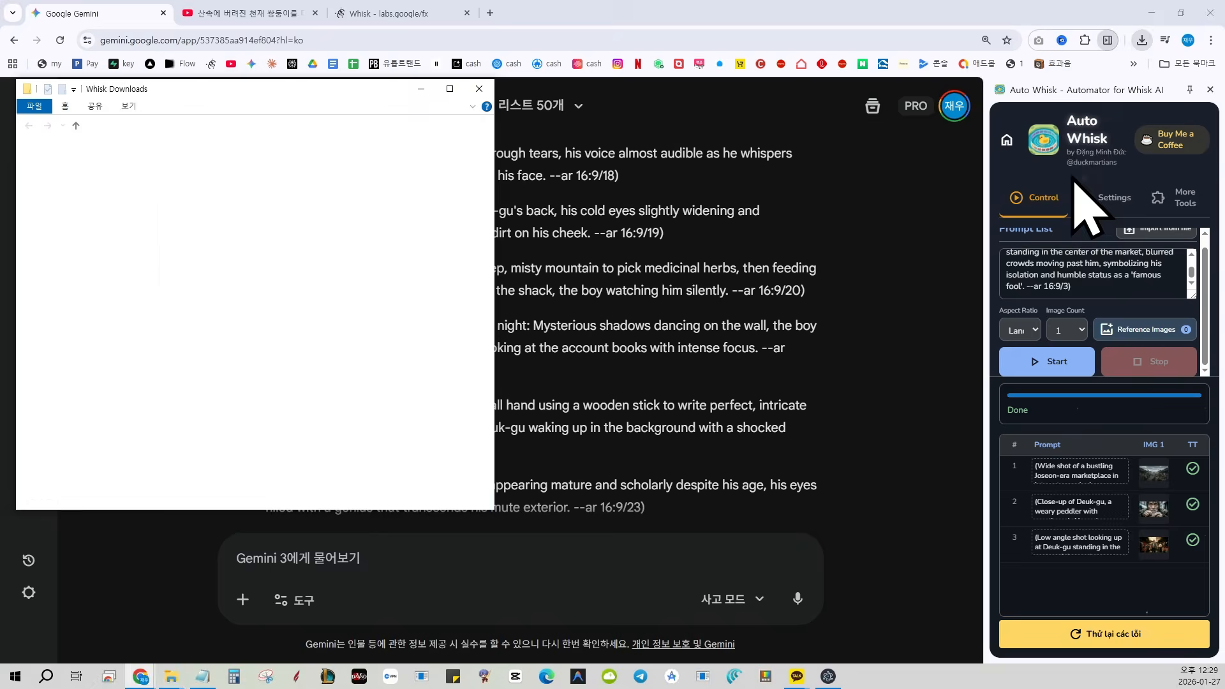
click(364, 191)
Add a reference image to the first Subject slot in Auto Whisk
click(1148, 329)
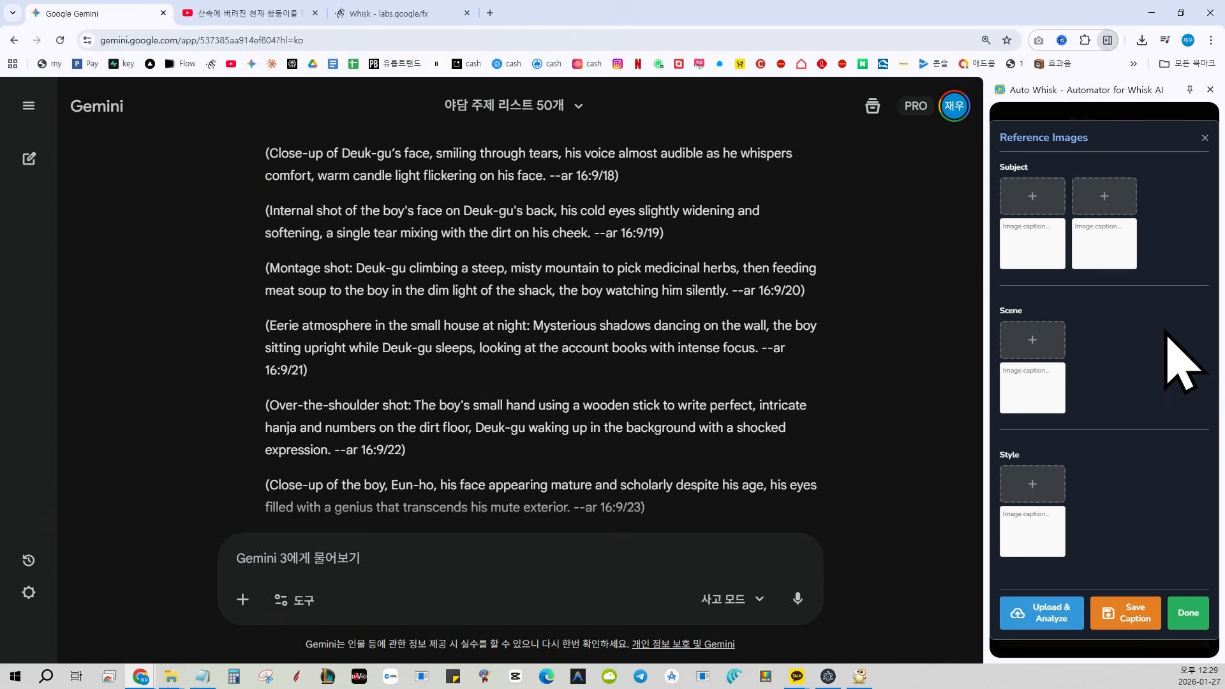
key(alt+Tab)
click(1032, 198)
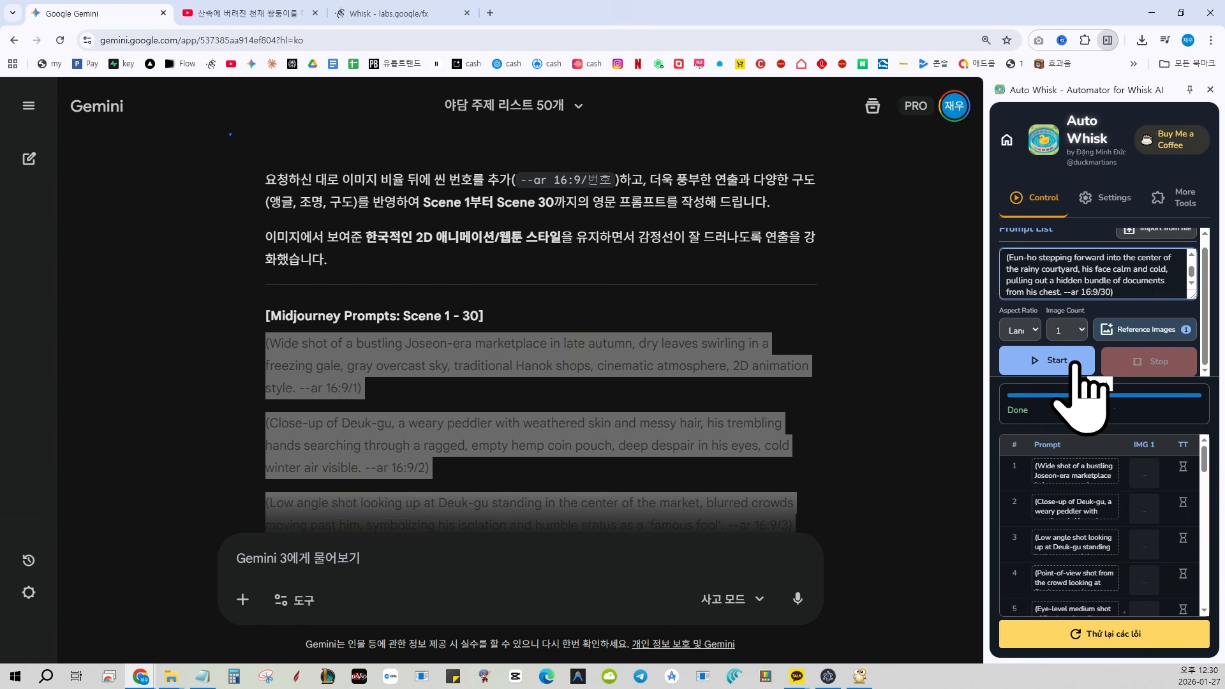
Keep the landscape aspect ratio with one image per prompt and start generating images from the Scene 1–30 prompts
click(1024, 330)
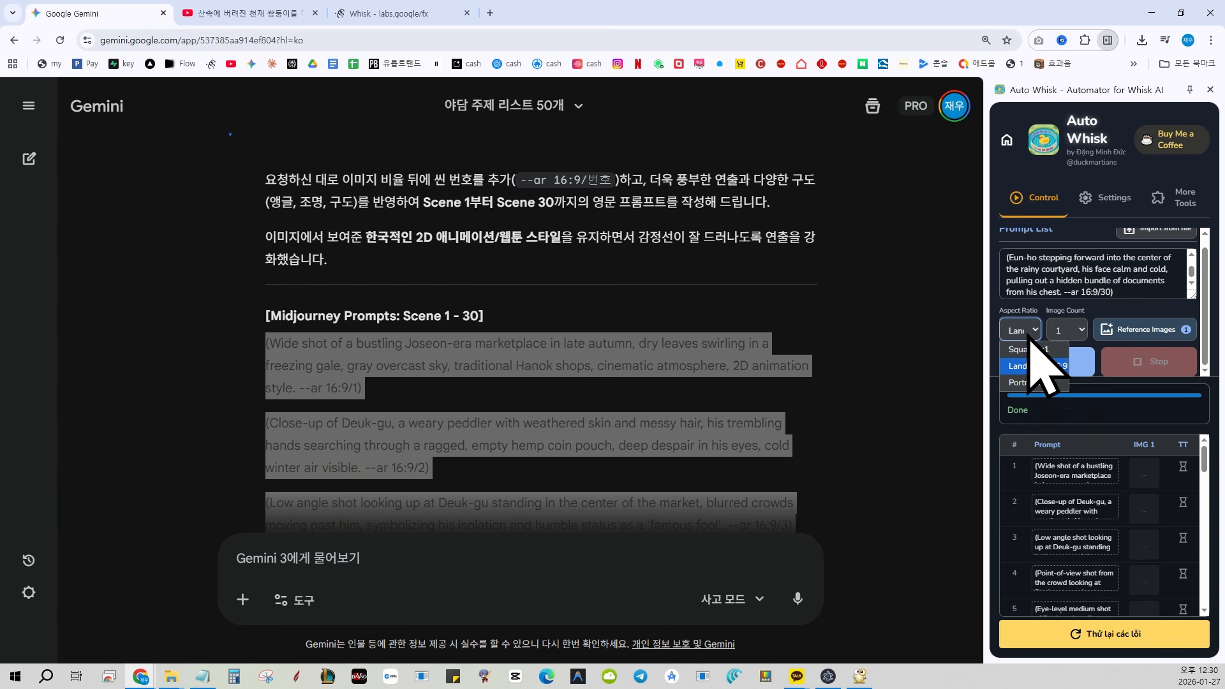
click(1061, 376)
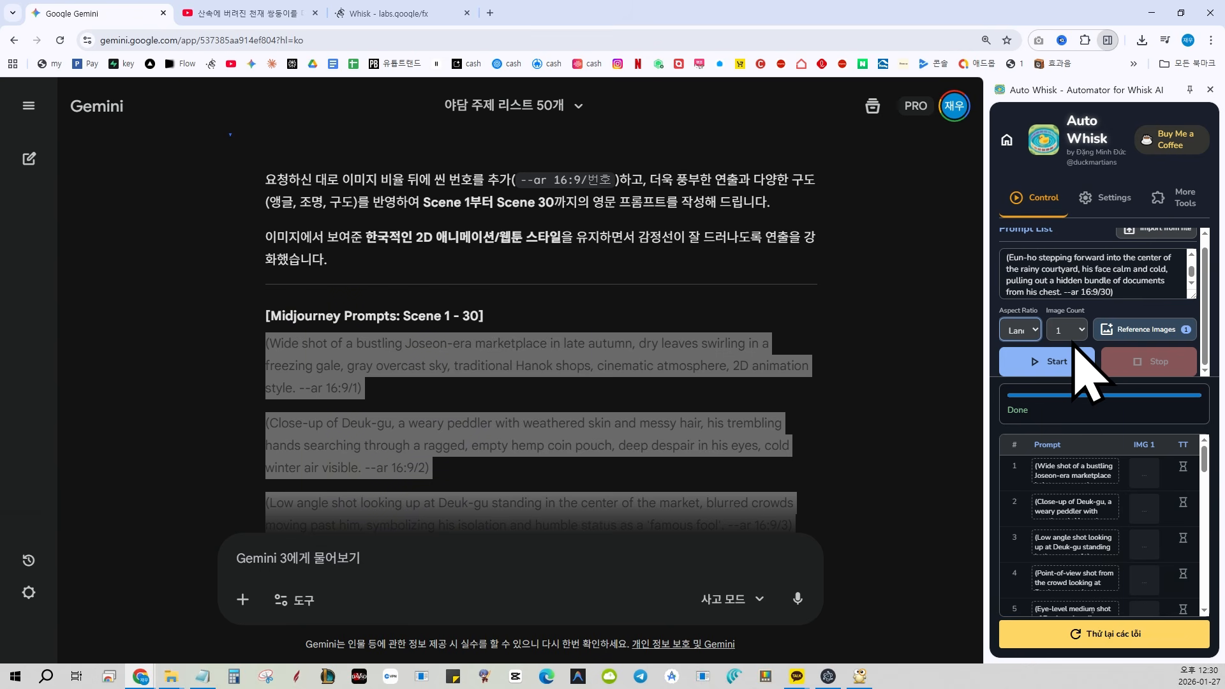
click(1078, 367)
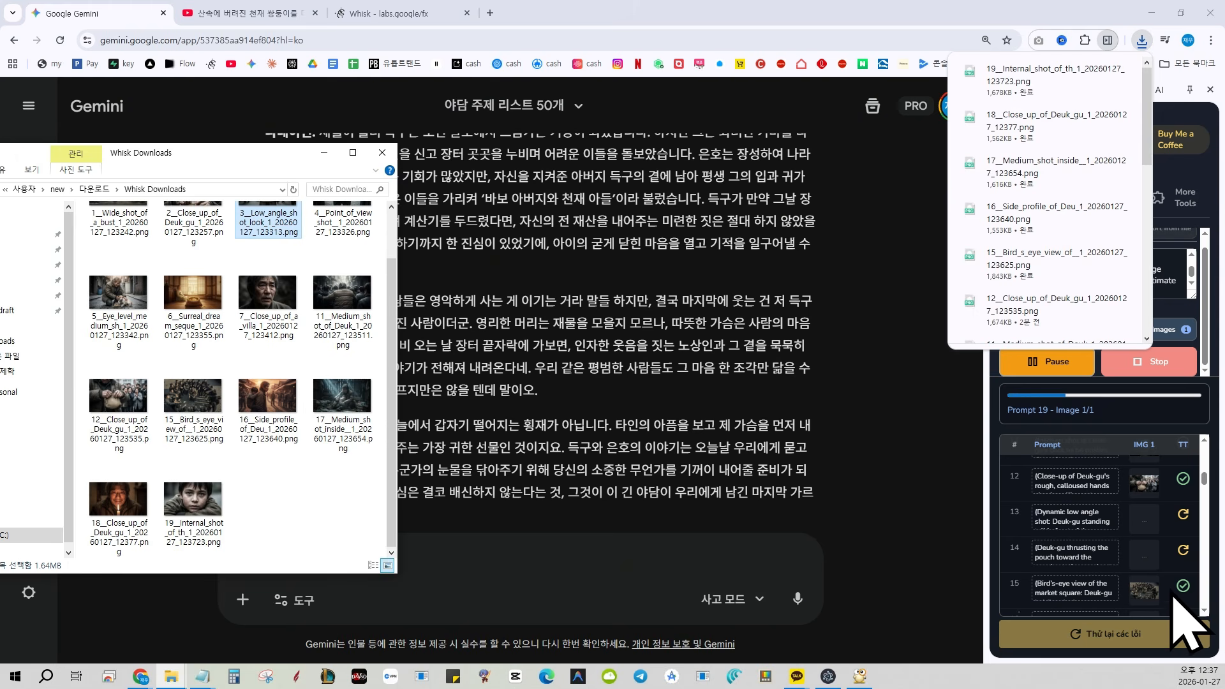
Compare the selected scene cards in easyvideo with the completed and failed prompts in the Auto Whisk list
scroll(1173, 590, up, 3)
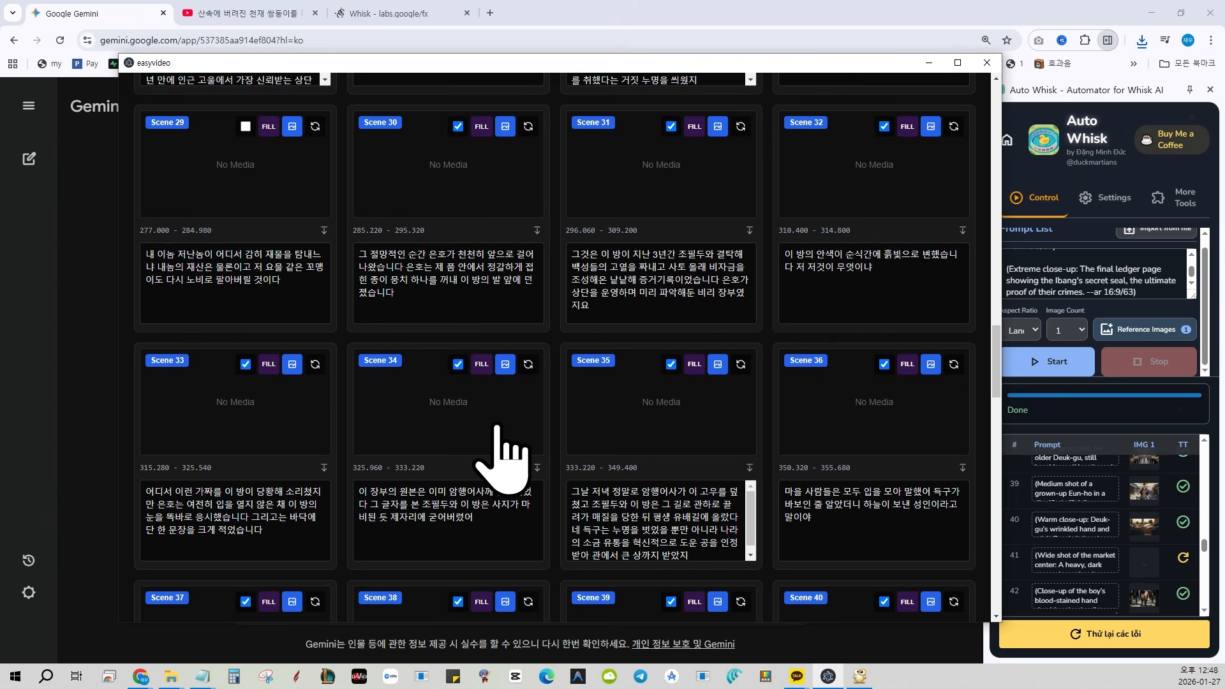
scroll(510, 459, down, 3)
scroll(515, 459, down, 2)
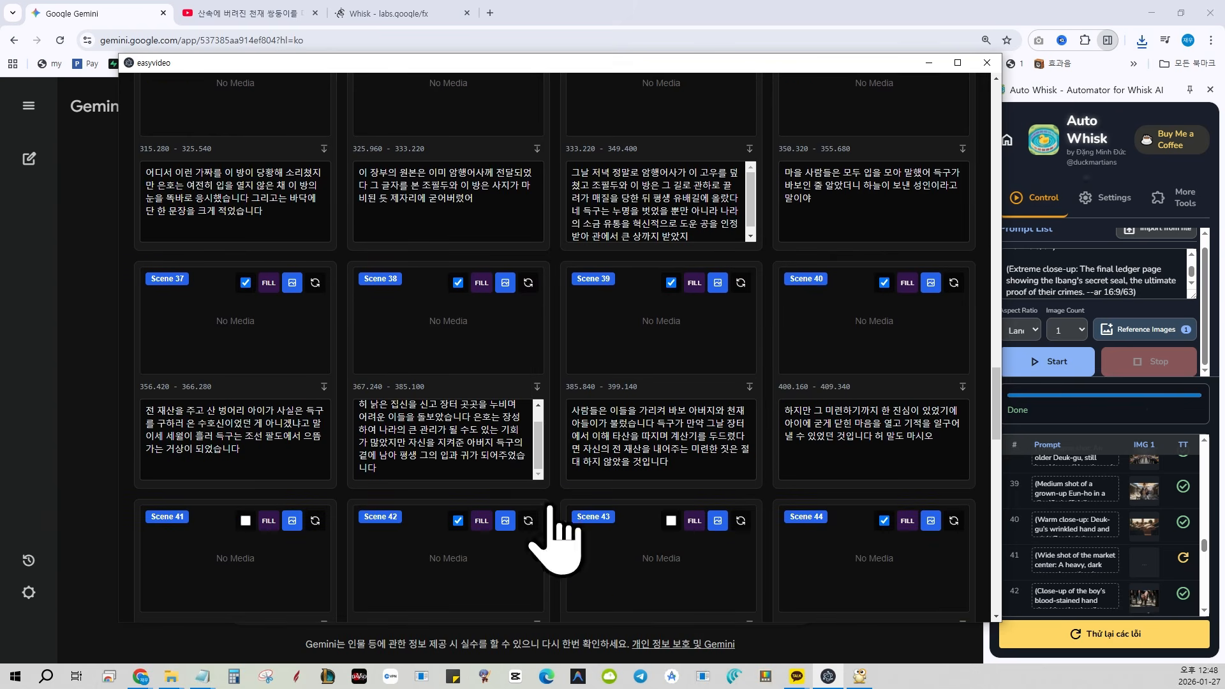
scroll(547, 532, down, 2)
scroll(1092, 548, down, 2)
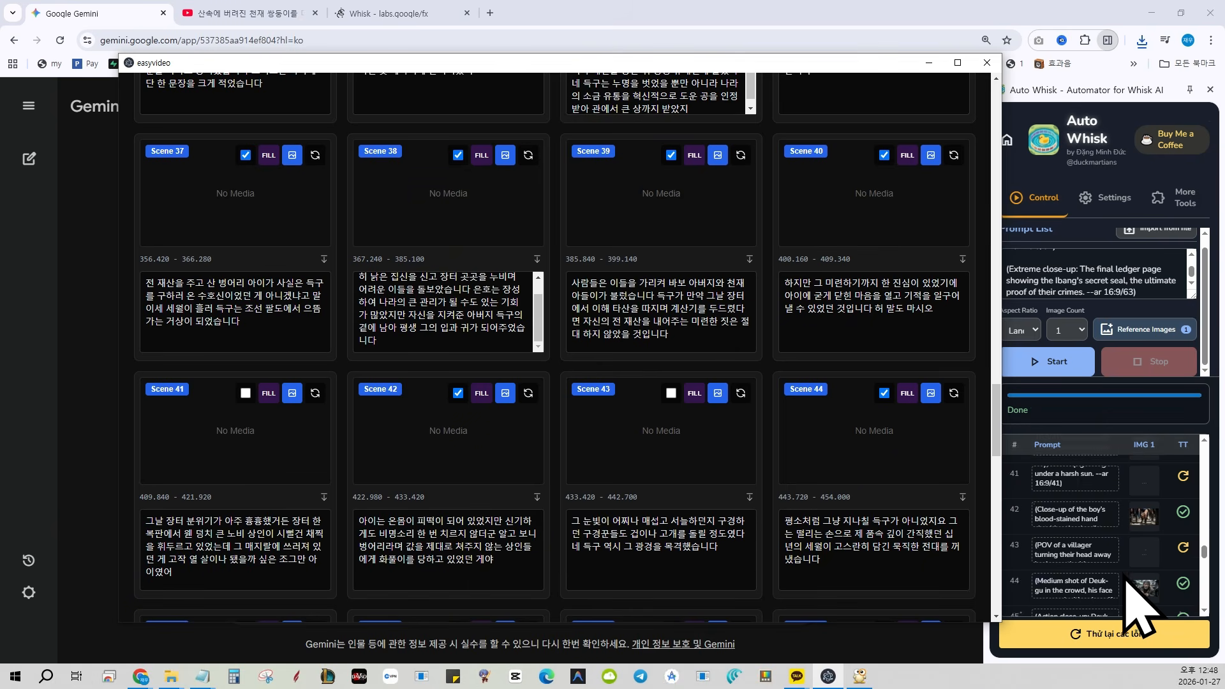
scroll(1128, 575, down, 8)
scroll(664, 451, down, 9)
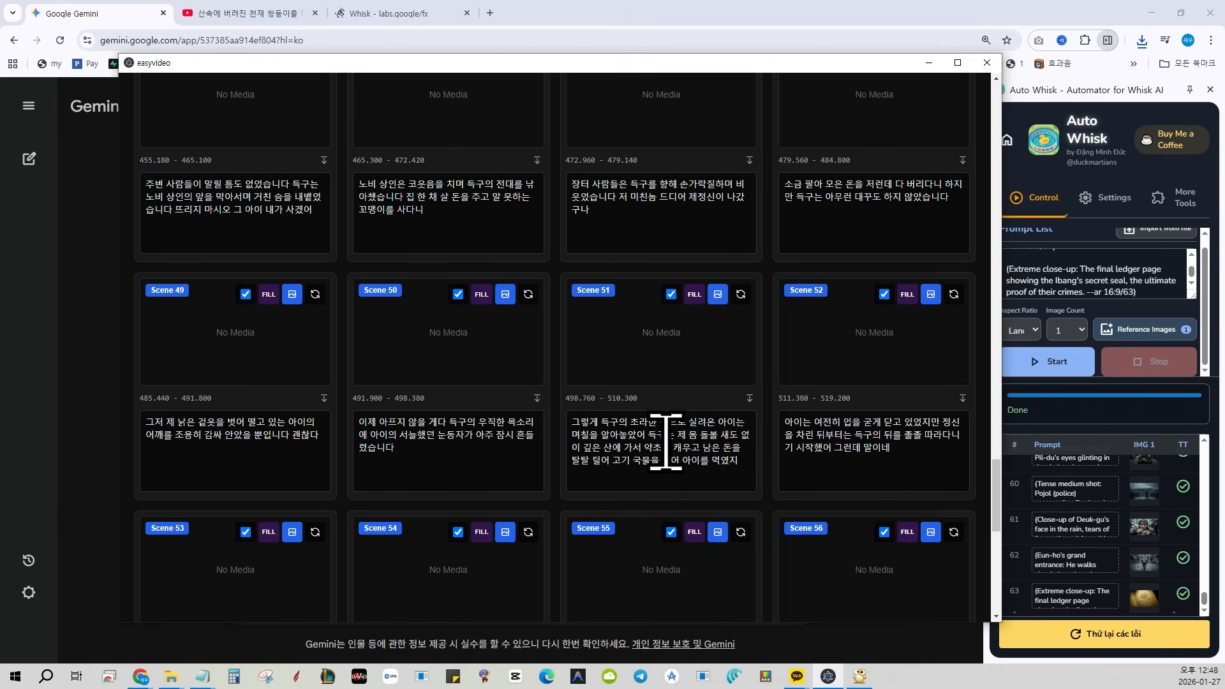
Bulk-upload all images from the Whisk Downloads folder to the selected scenes
drag(996, 504, 976, 89)
click(500, 203)
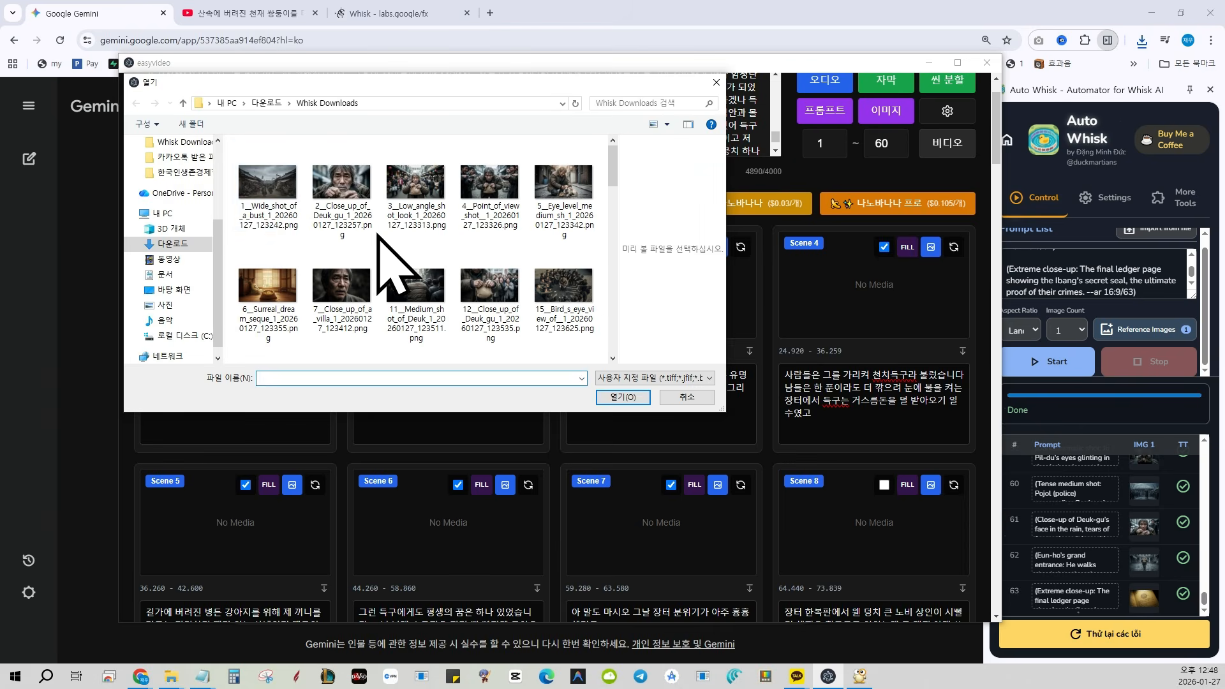
click(285, 210)
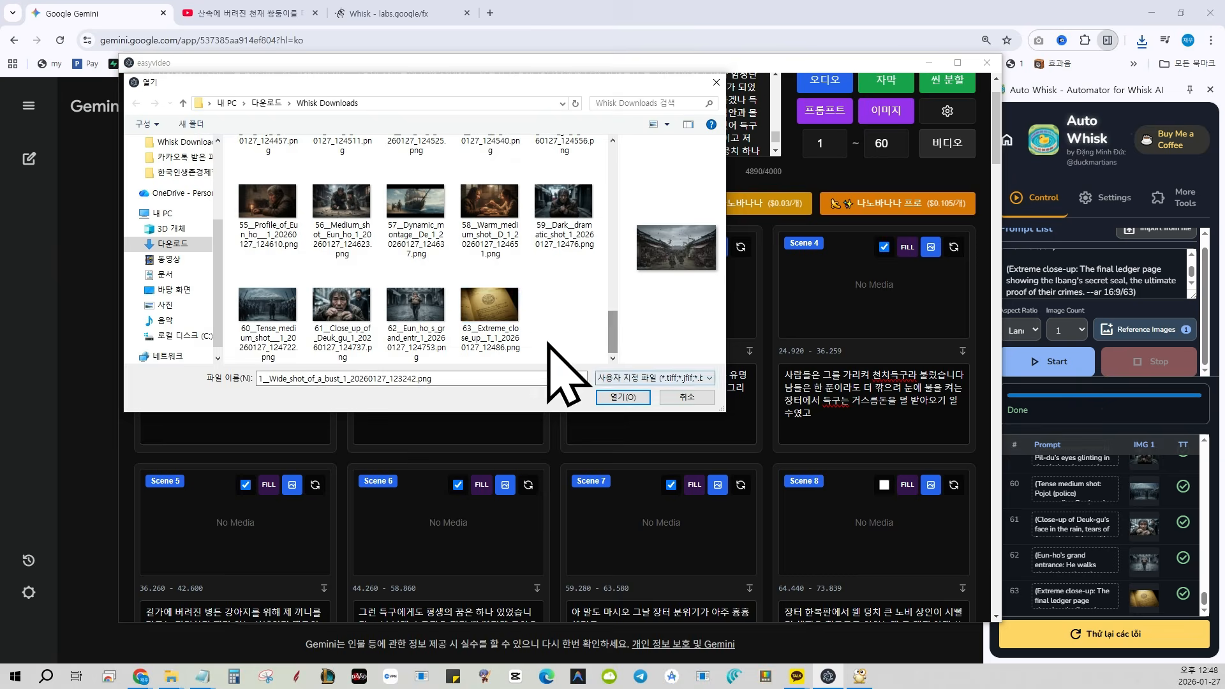
key(ctrl+a)
click(619, 398)
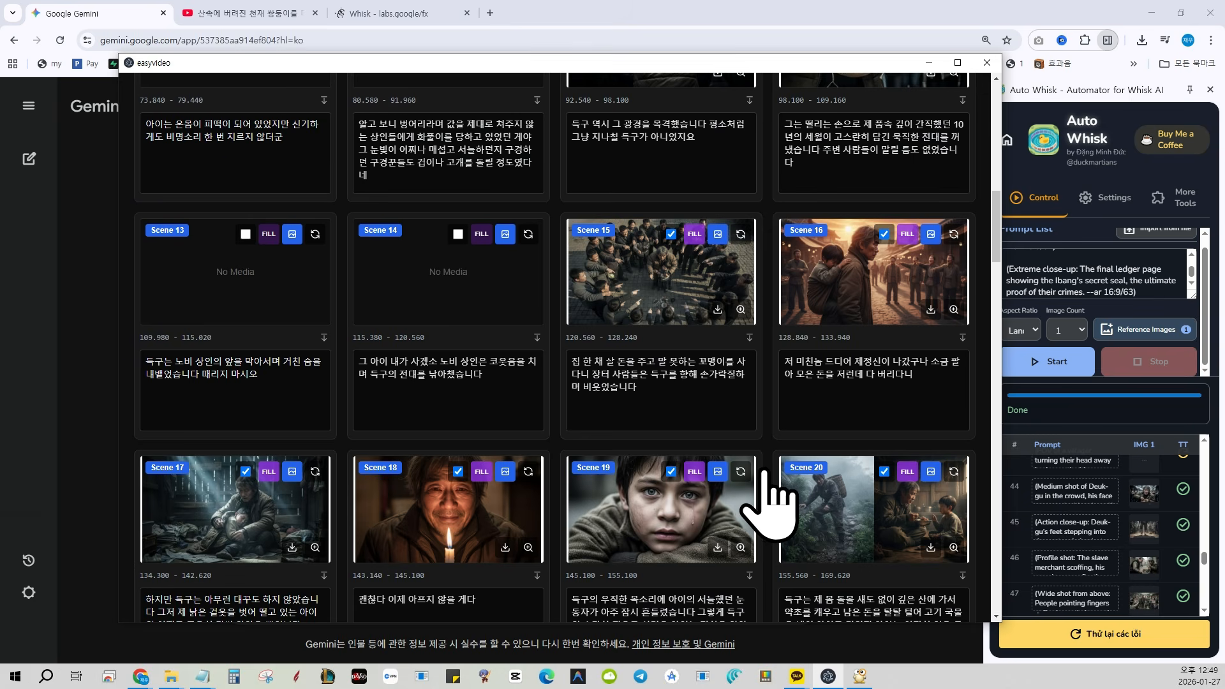
Check the uploaded scene images and hide the 대본 text on the scene cards, keeping only the gallery view
scroll(766, 474, up, 2)
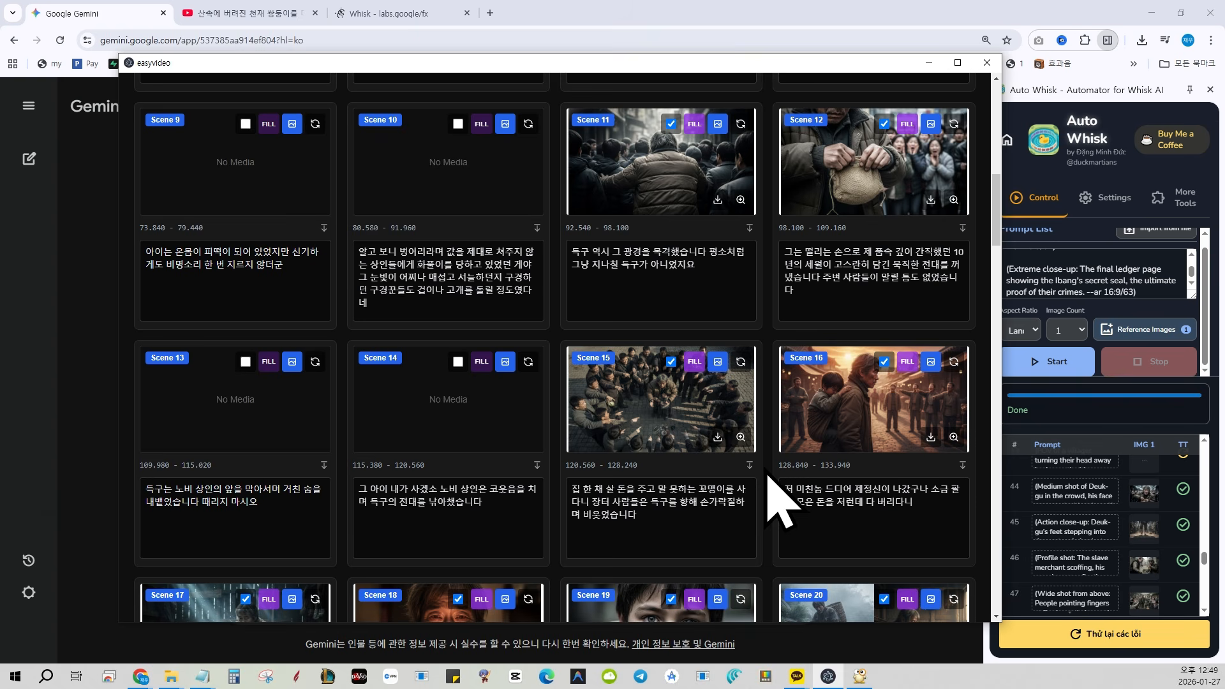
scroll(766, 473, down, 7)
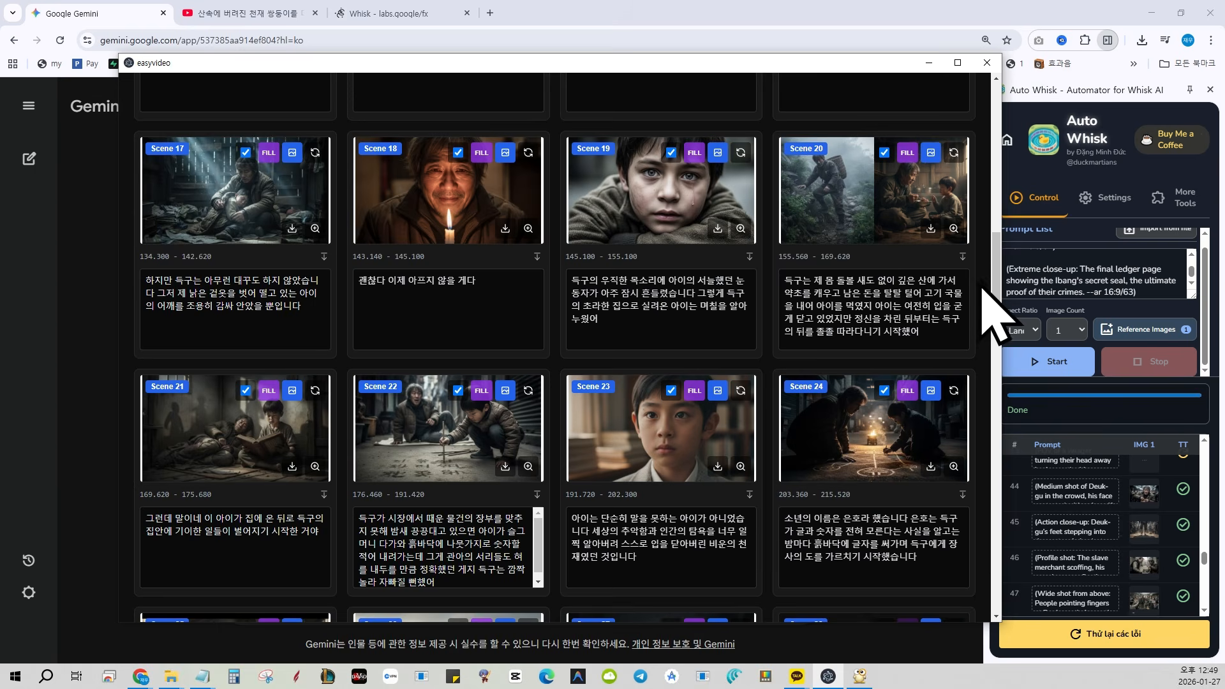
drag(998, 294, 1008, 44)
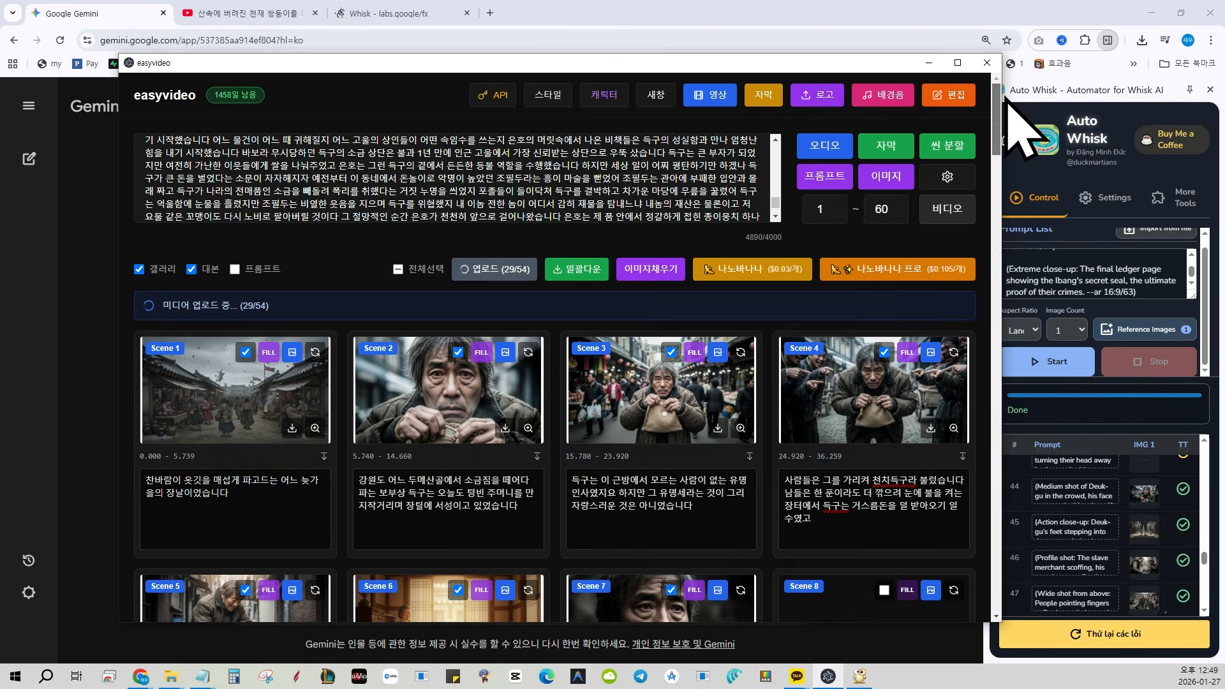
click(211, 270)
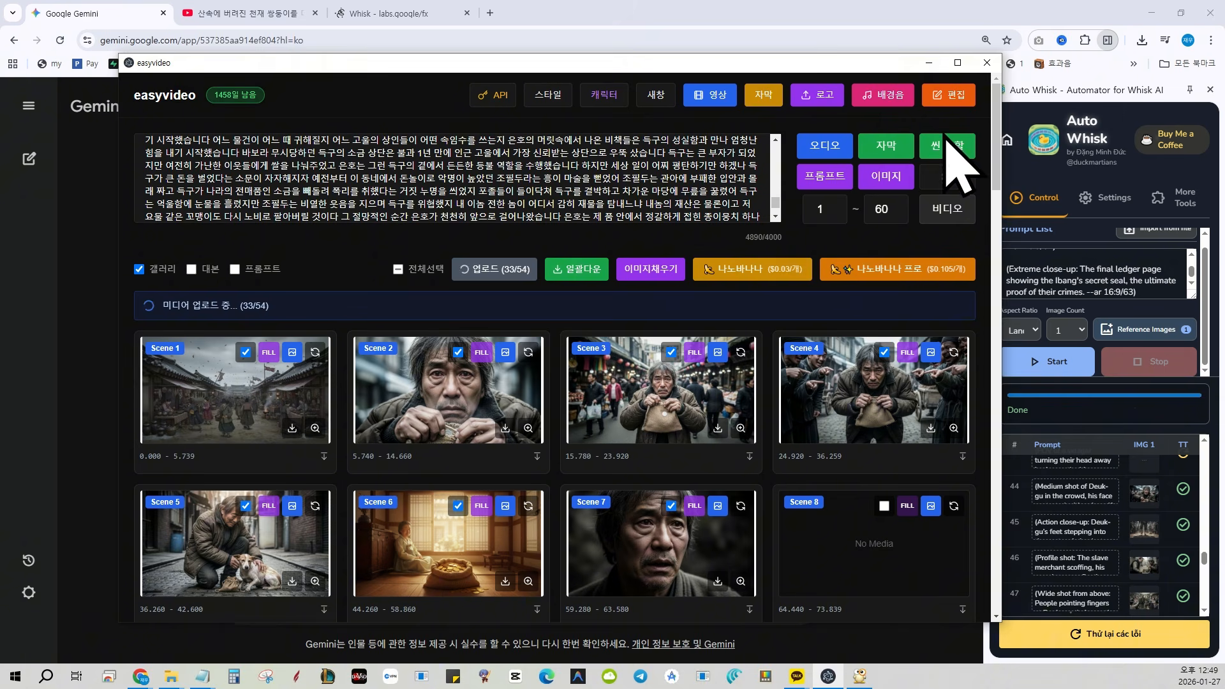
drag(997, 173, 999, 140)
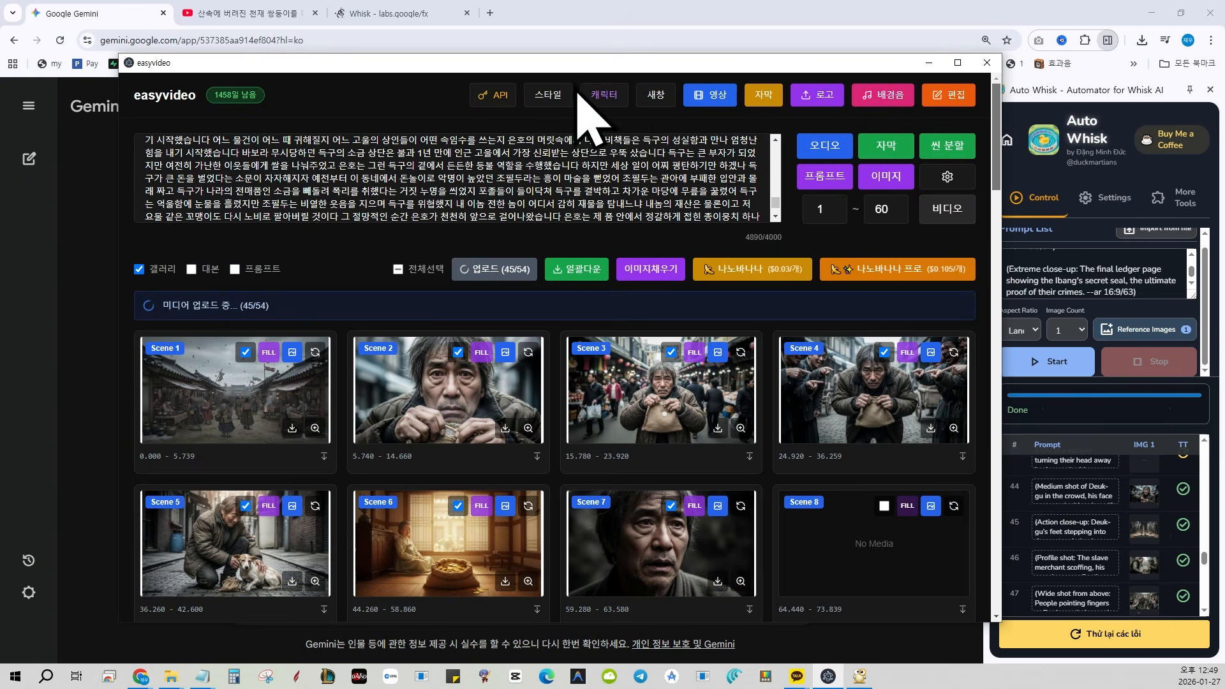
Add a face-swap character with a boy's face photo, name it 아이, set its 복장 to child, and save it
click(609, 102)
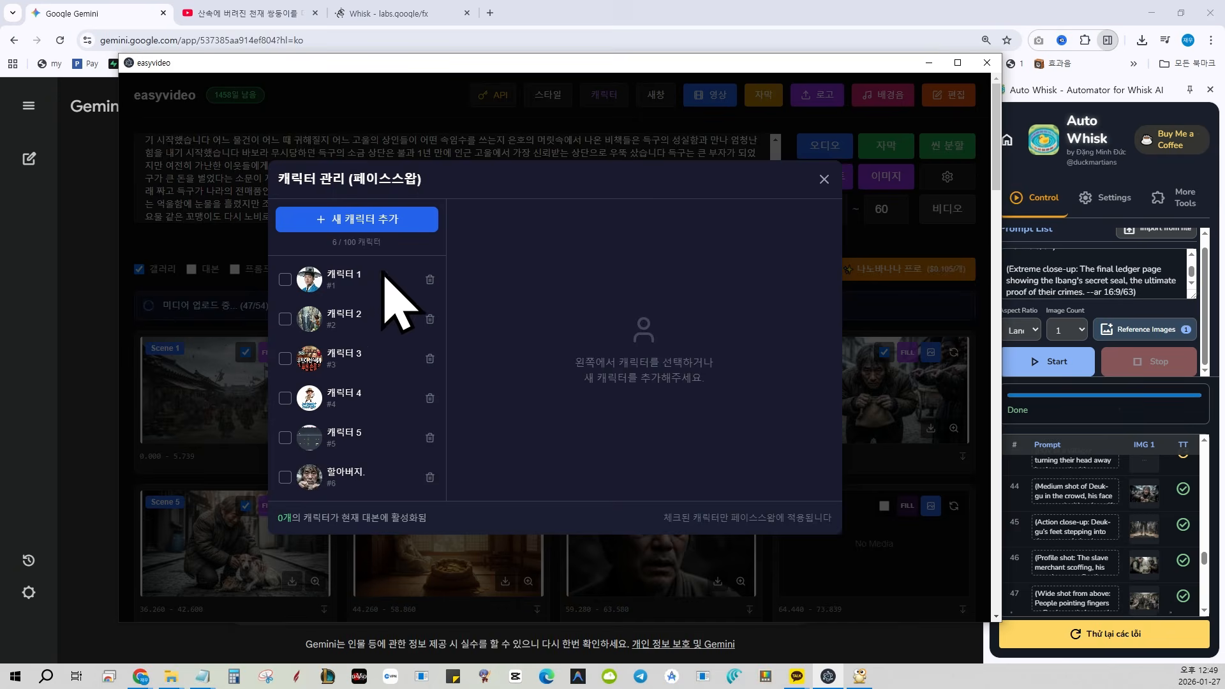
click(401, 220)
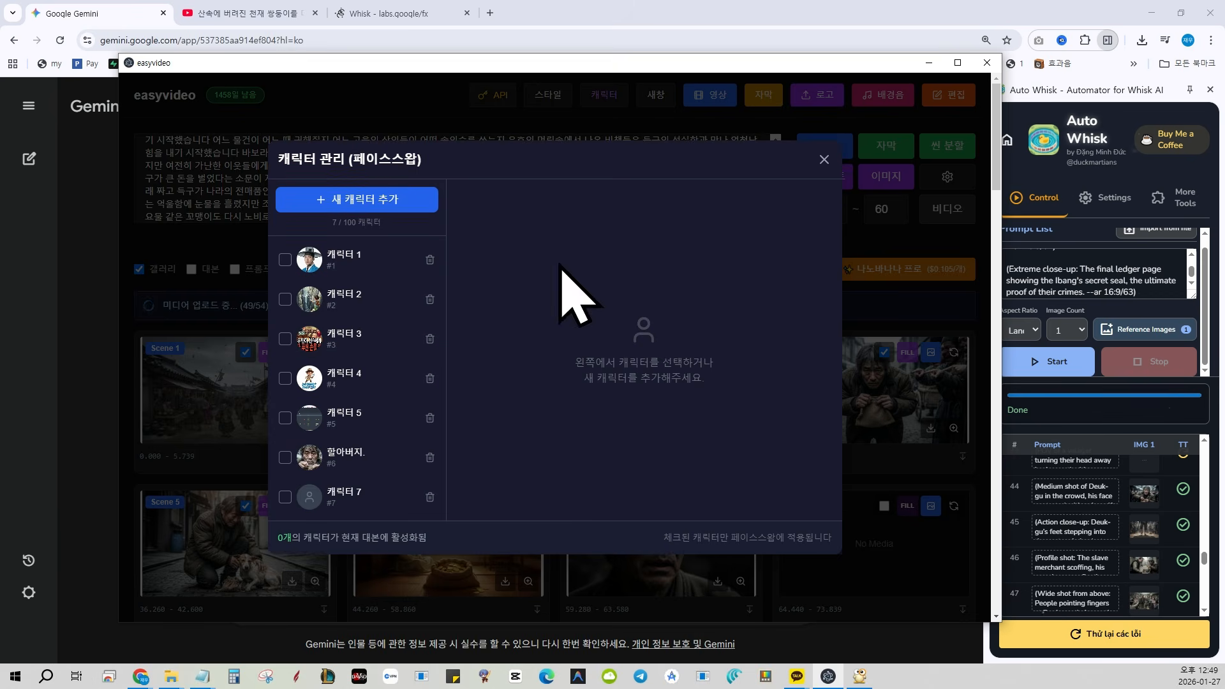
click(343, 507)
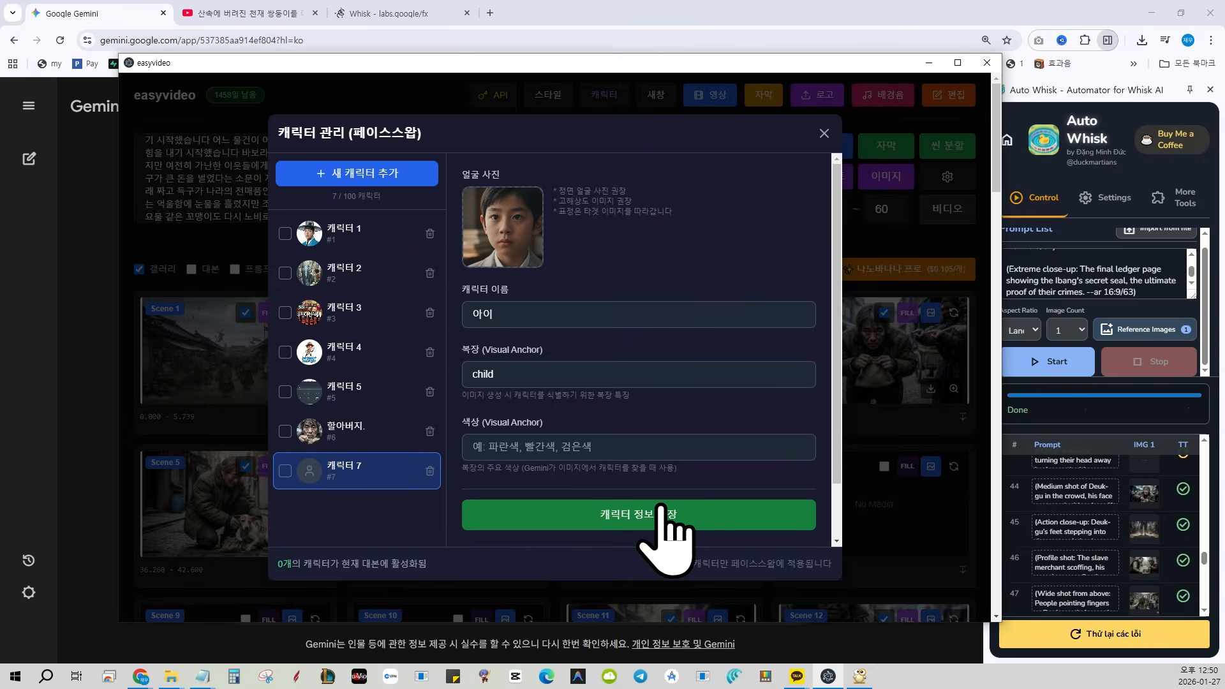
click(656, 518)
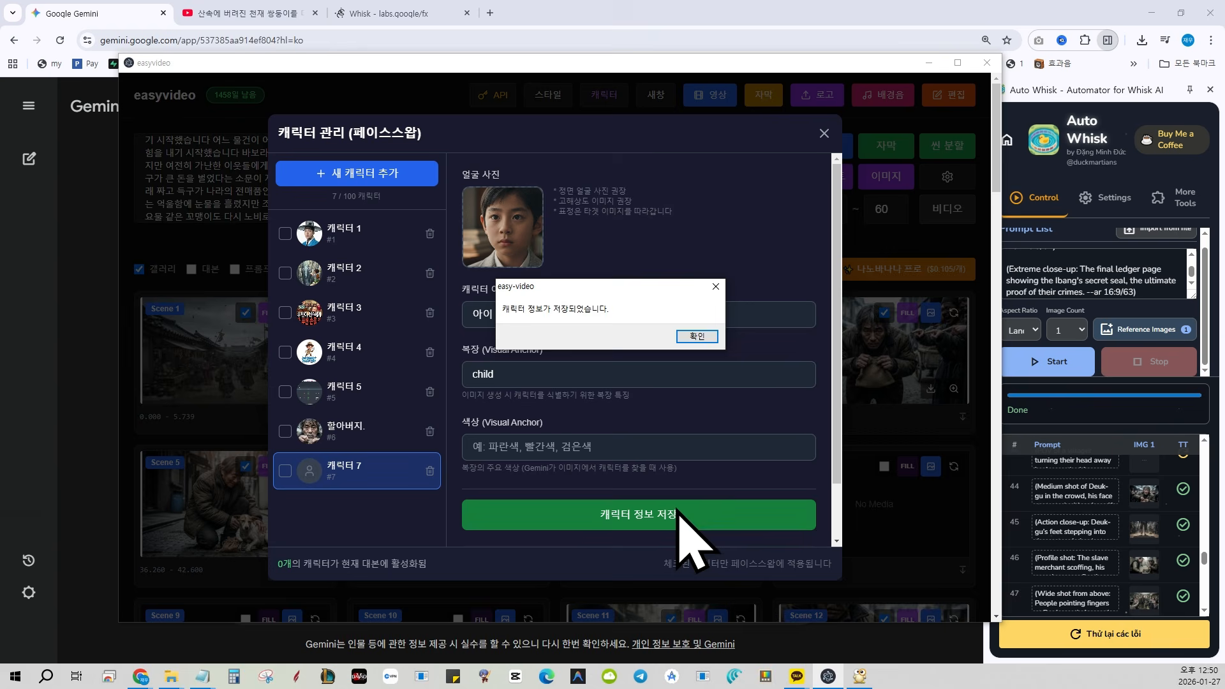
click(693, 339)
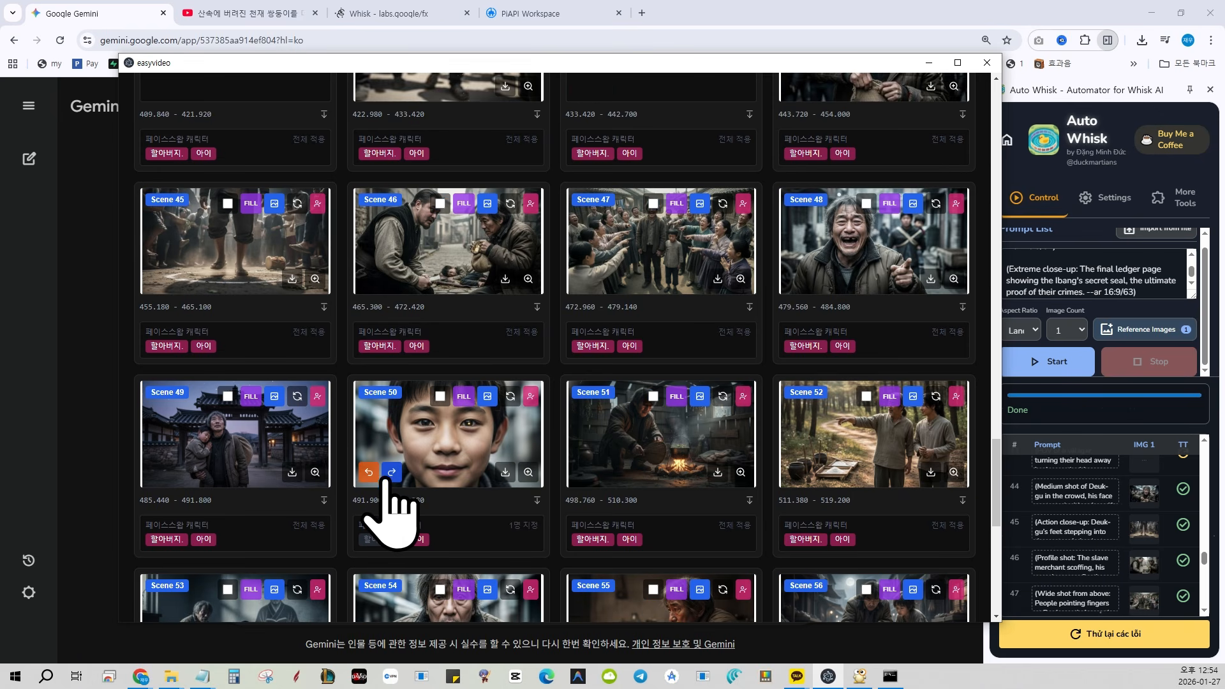
Redo the face-swap change on the Scene 50 image
click(390, 474)
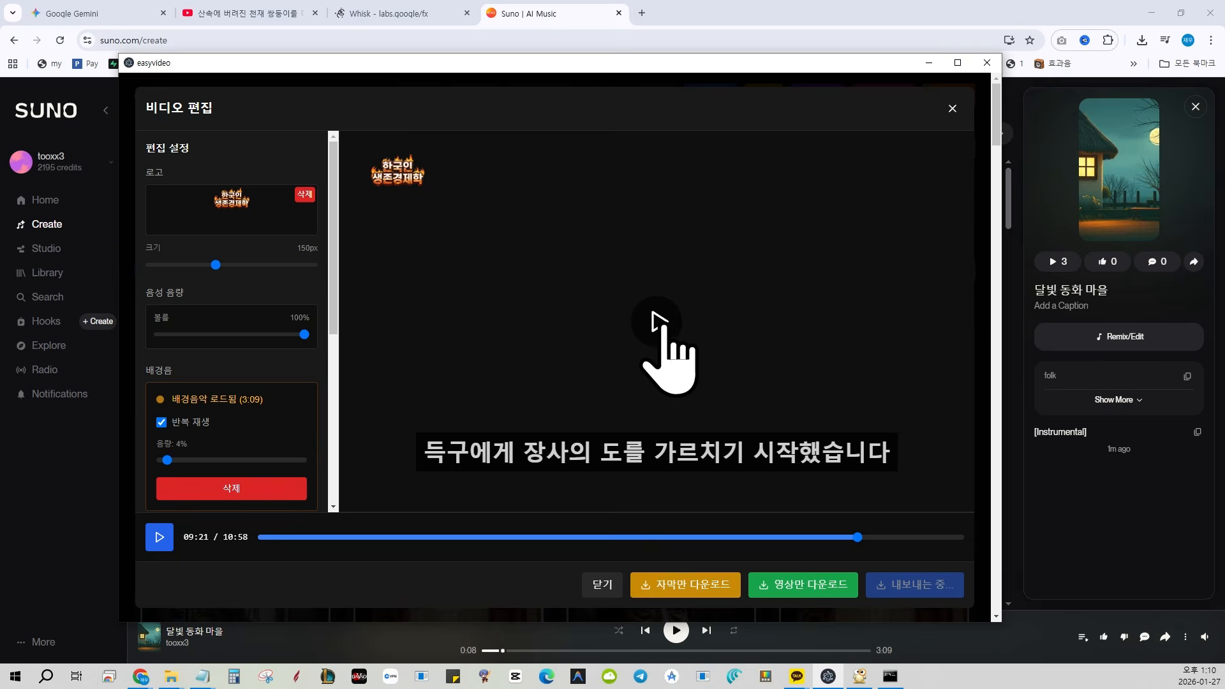
Play the assembled video in the 비디오 편집 preview to check its images, subtitles, logo and background music
click(661, 326)
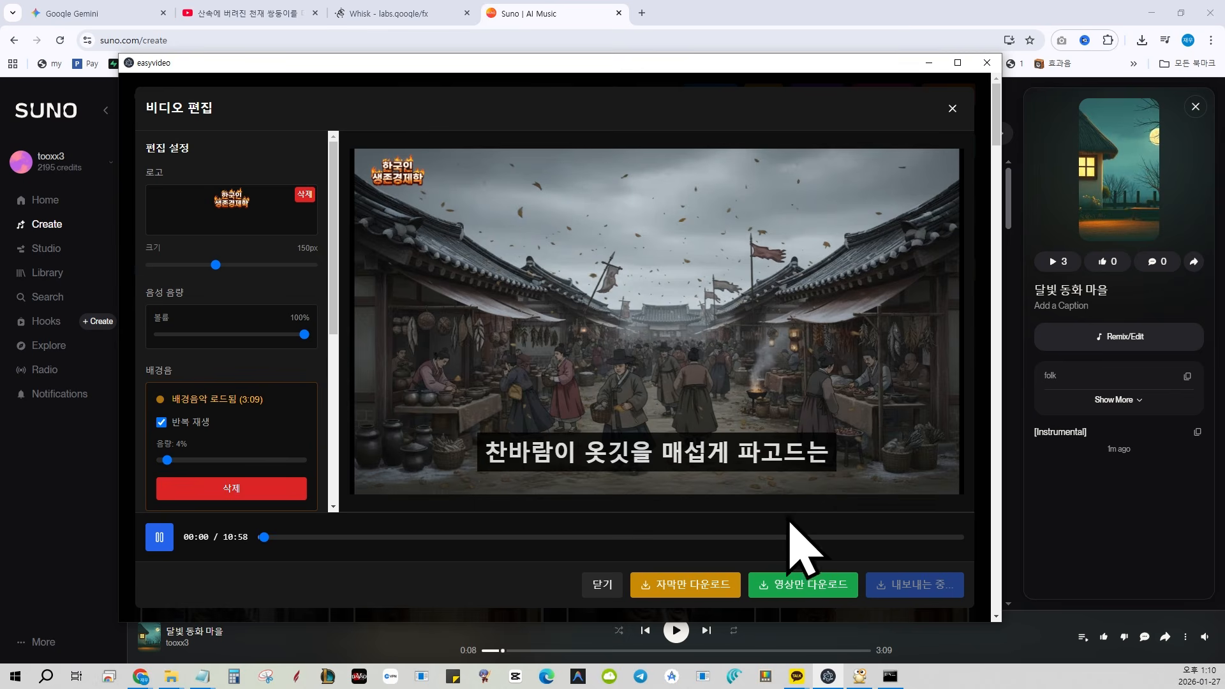